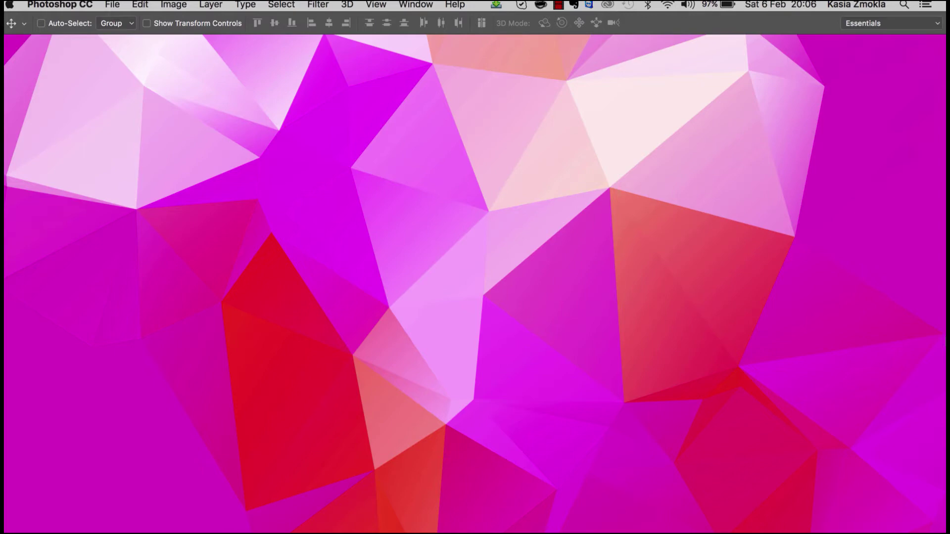
Switch from Photoshop to Chrome, which shows the somestuff.ru polygon-art page.
key(super+Tab)
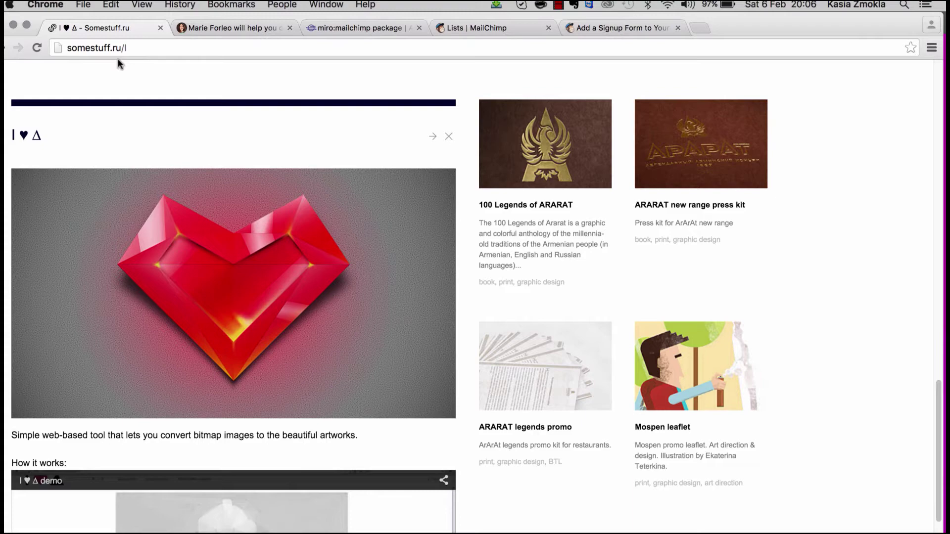
Switch from Chrome back to Photoshop, where the New document dialog is waiting.
key(super+Tab)
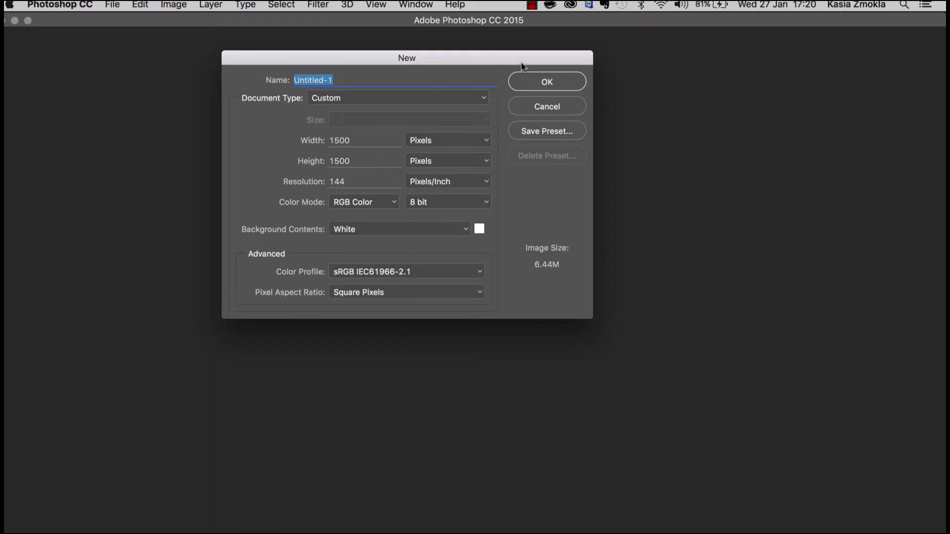
Create the white 1500 × 1500 px, 144 ppi document and bring back the hidden panels.
drag(530, 54, 558, 57)
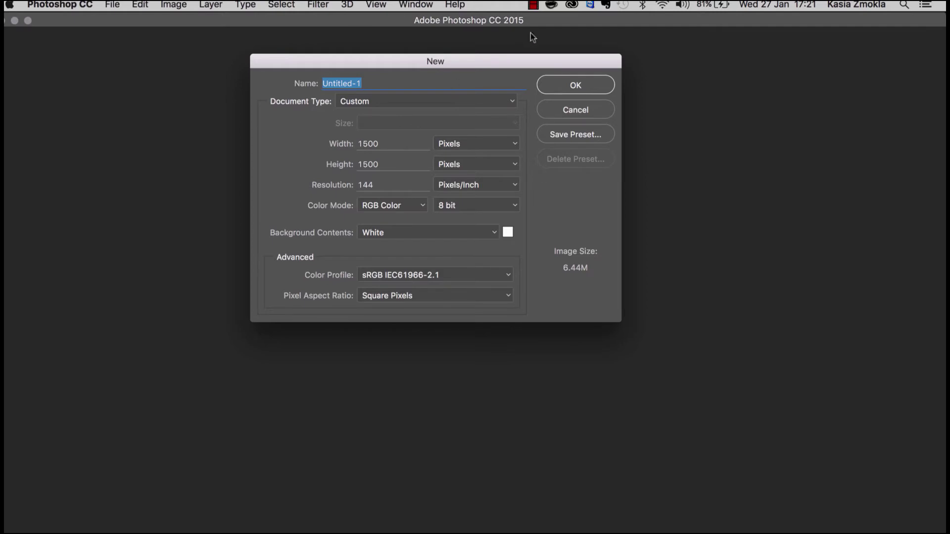
click(559, 86)
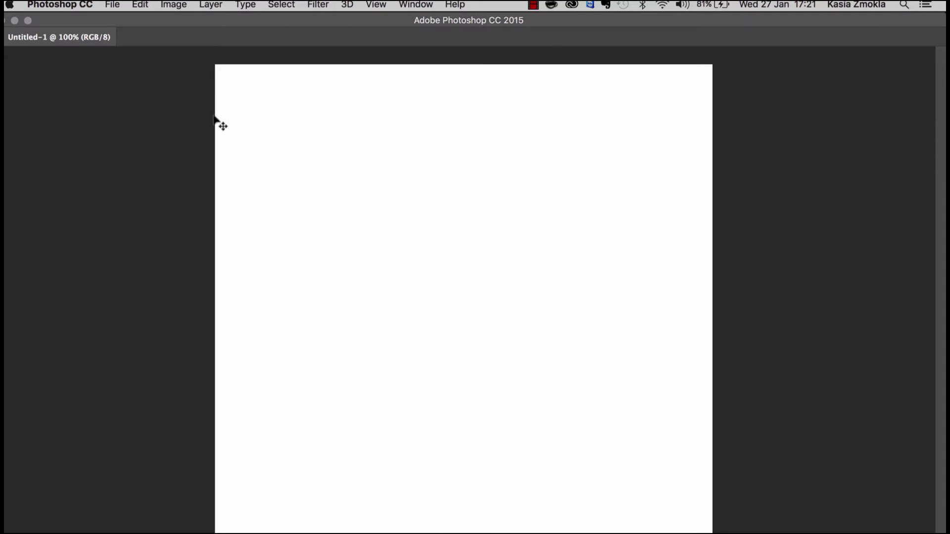
key(Tab)
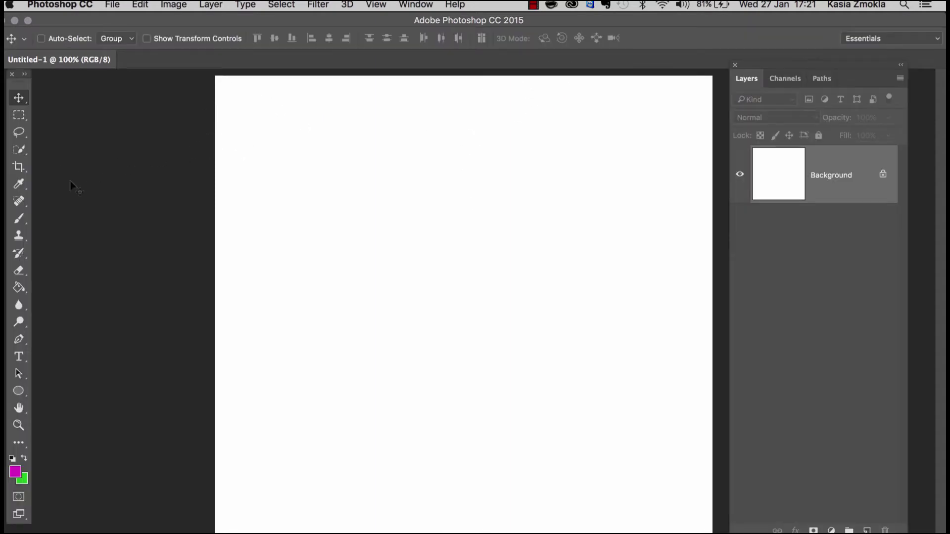
click(21, 218)
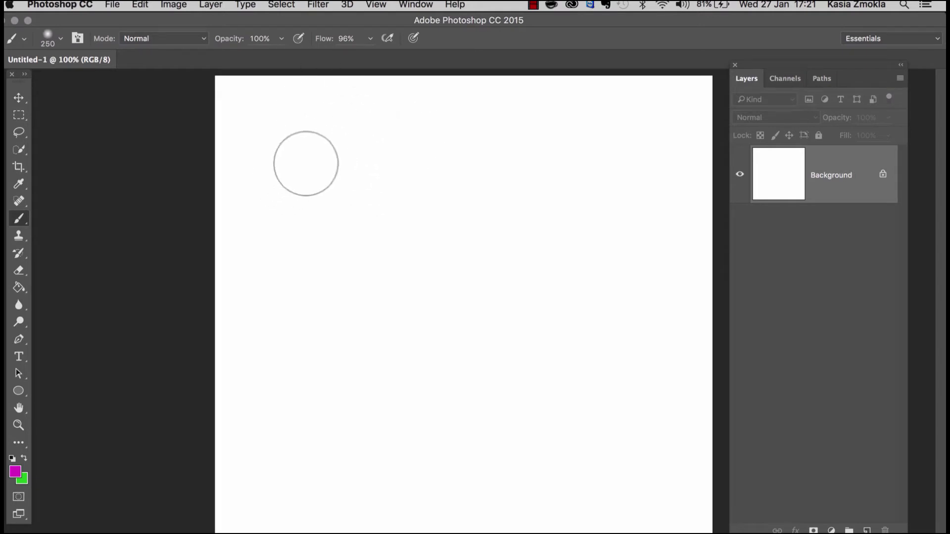
Paint soft magenta vertical strokes on the left and right of the canvas.
click(15, 472)
click(576, 179)
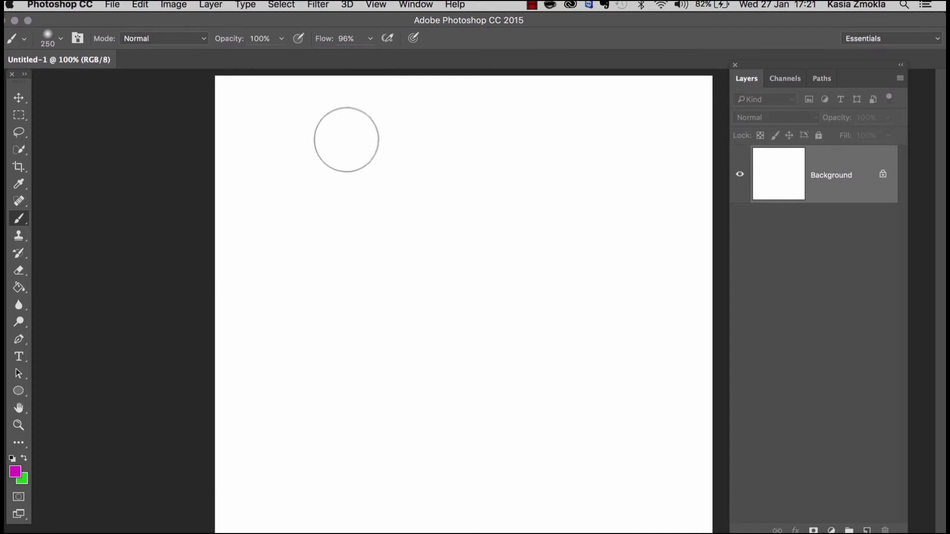
drag(346, 137, 304, 358)
drag(392, 190, 316, 428)
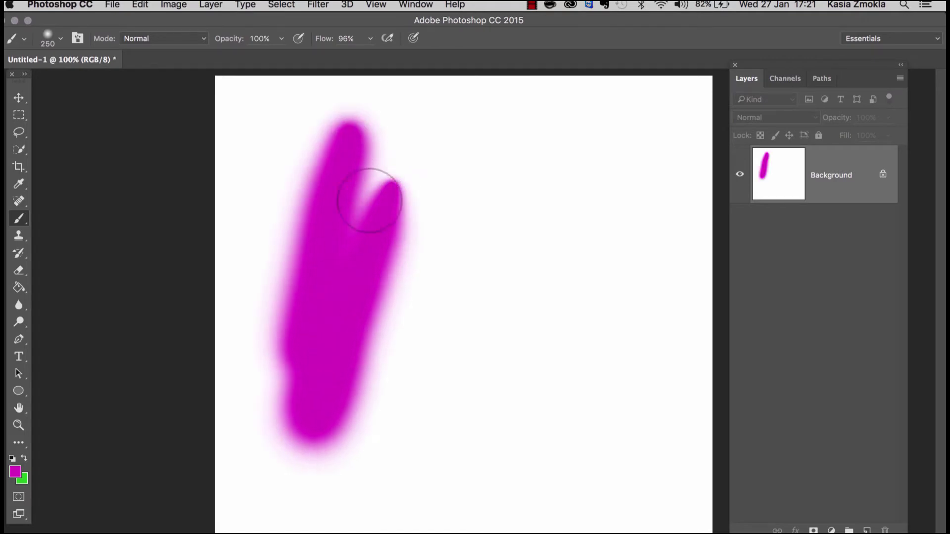
mouse_move(575, 142)
mouse_down()
mouse_move(515, 447)
mouse_move(605, 126)
mouse_move(621, 106)
mouse_up()
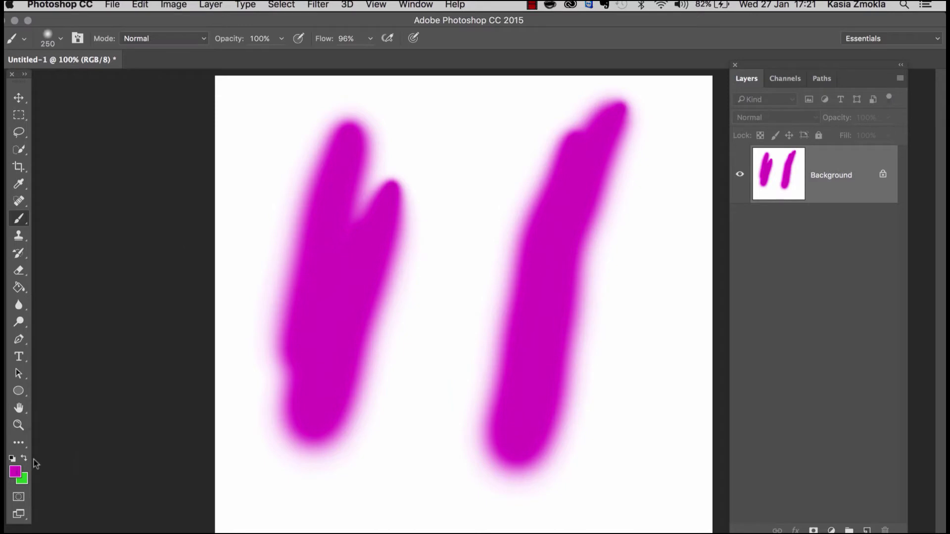
Set the foreground colour to orange ff7a03 and paint three orange strokes.
click(15, 472)
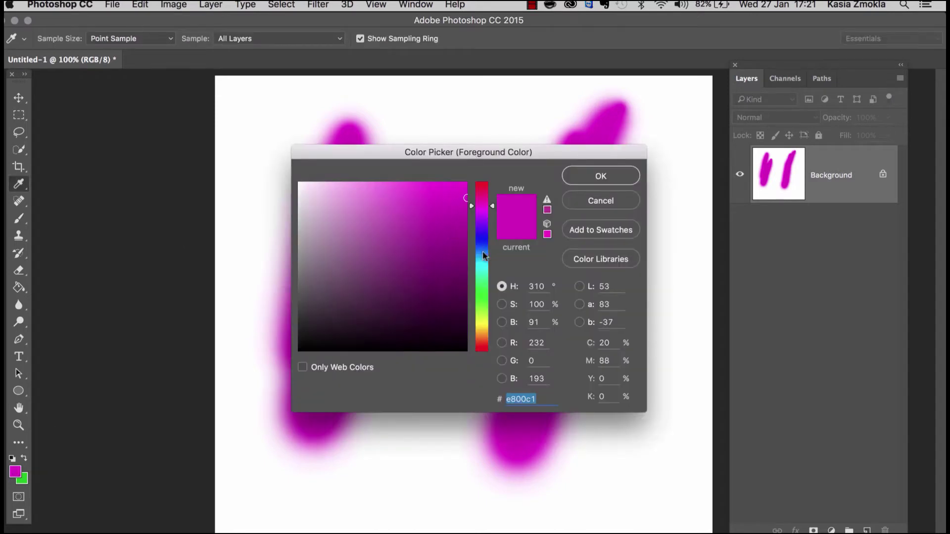
click(483, 342)
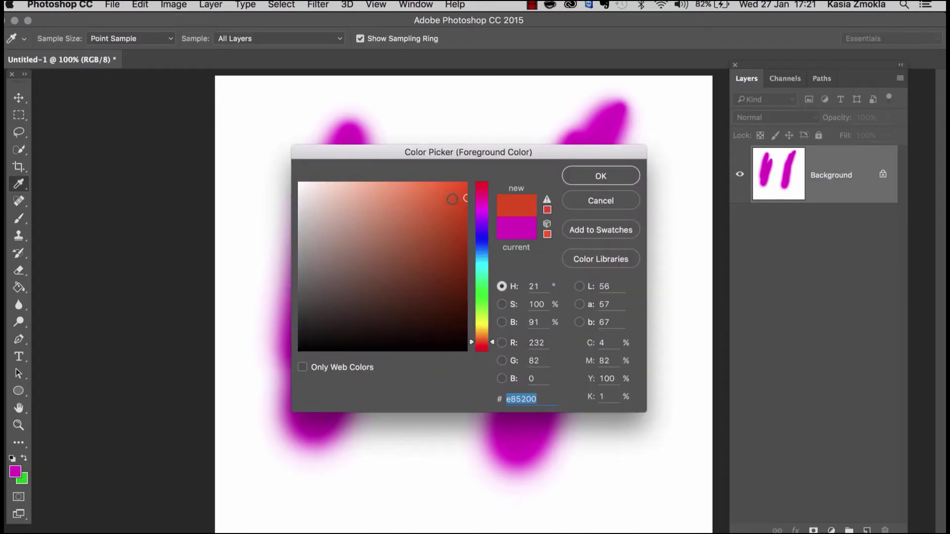
drag(452, 198, 465, 183)
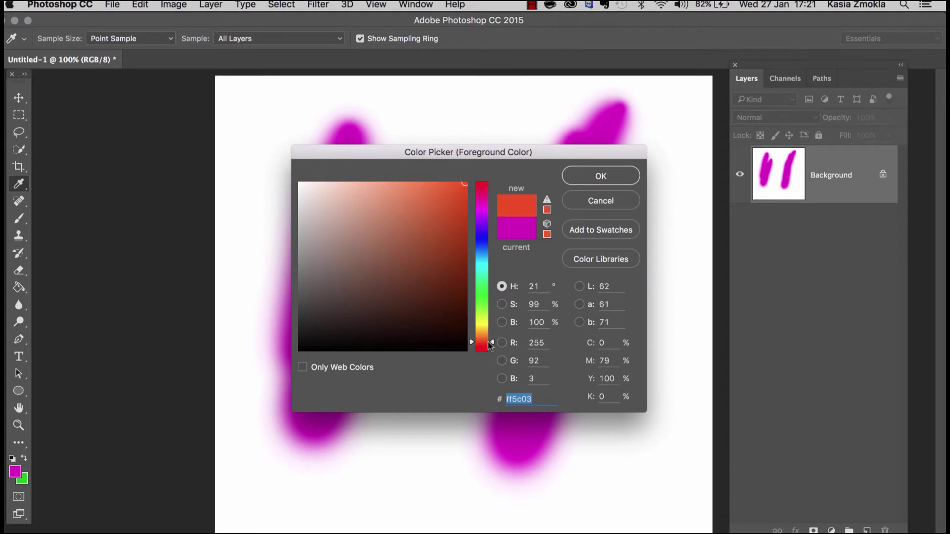
drag(492, 345, 492, 338)
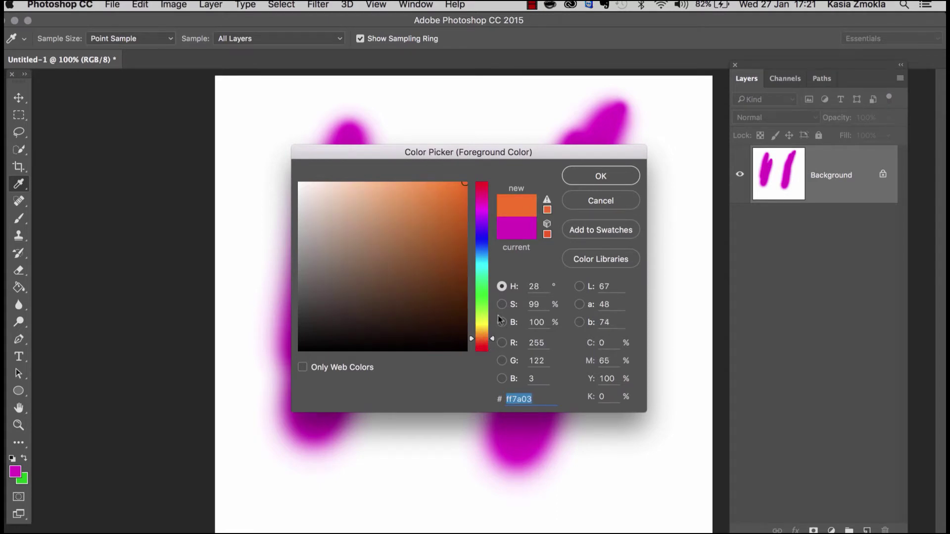
click(597, 177)
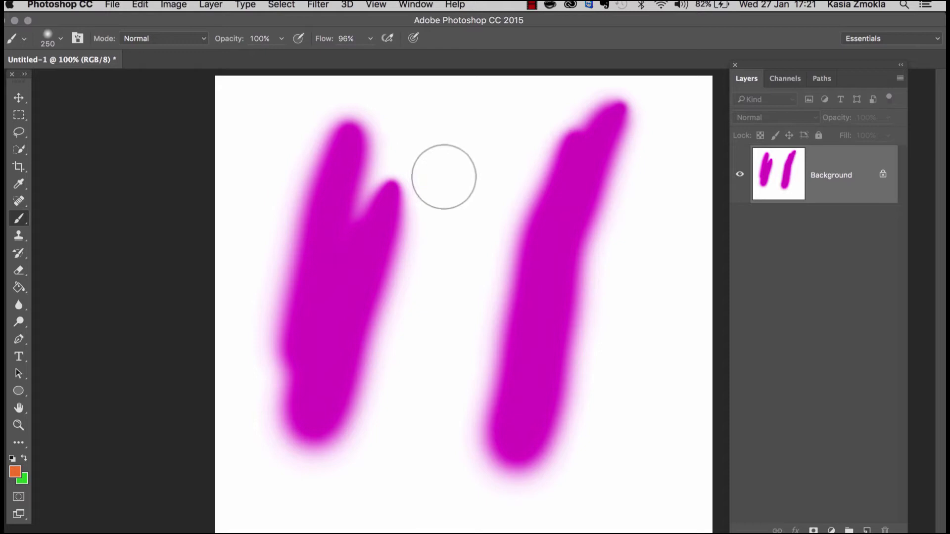
mouse_move(444, 176)
mouse_down()
mouse_move(426, 239)
mouse_move(422, 223)
mouse_move(416, 286)
mouse_move(447, 145)
mouse_move(415, 416)
mouse_up()
mouse_move(604, 265)
mouse_down()
mouse_move(580, 452)
mouse_move(589, 237)
mouse_move(587, 310)
mouse_up()
mouse_move(318, 509)
mouse_down()
mouse_move(331, 496)
mouse_move(356, 349)
mouse_up()
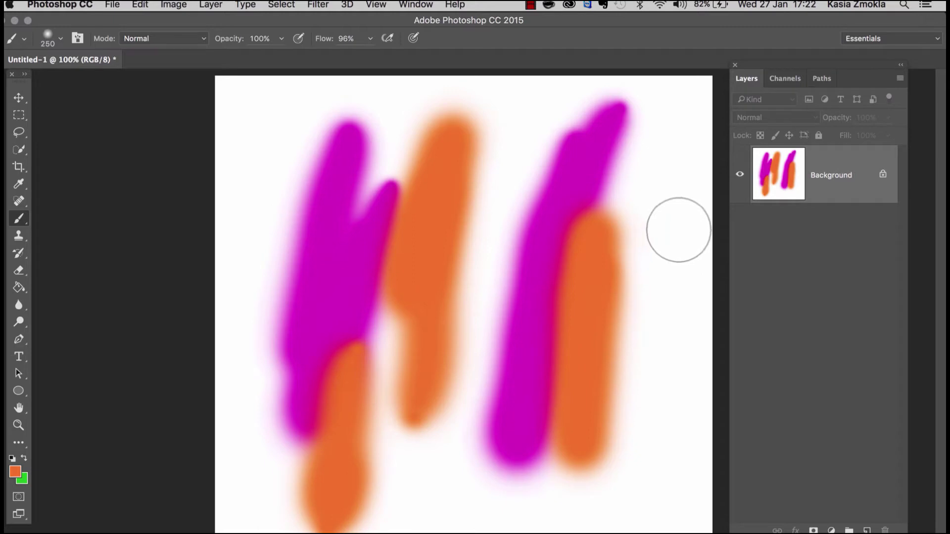
Add a new Layer 1 and fill it with solid orange using the Paint Bucket.
key(shift+super+n)
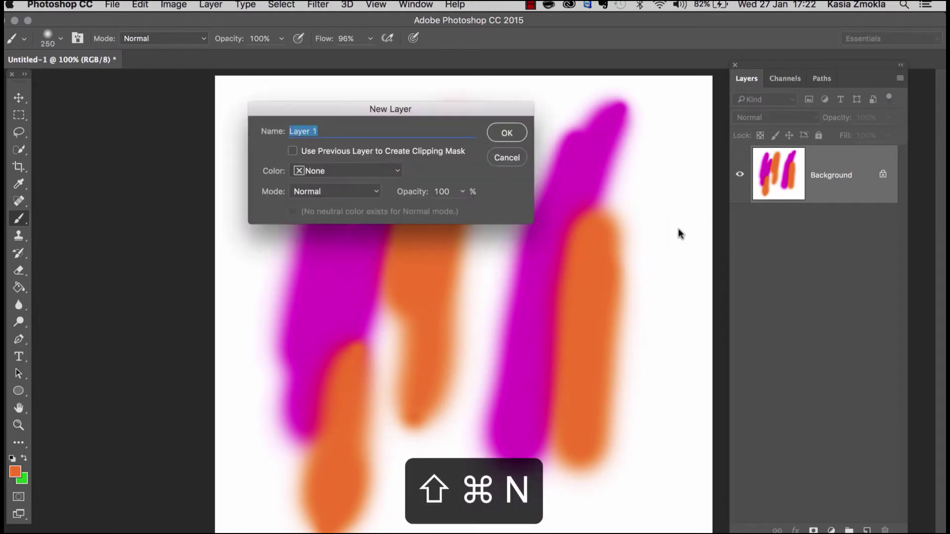
key(Return)
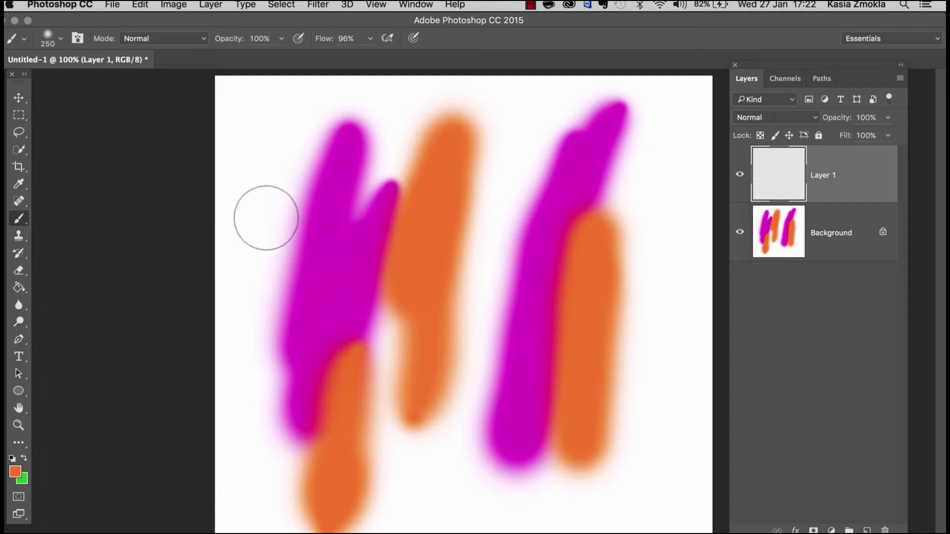
key(g)
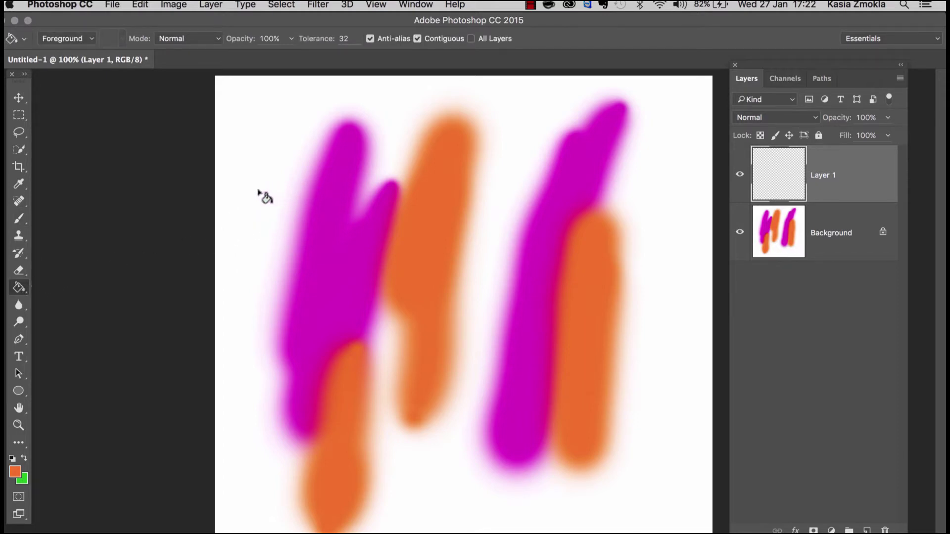
click(261, 208)
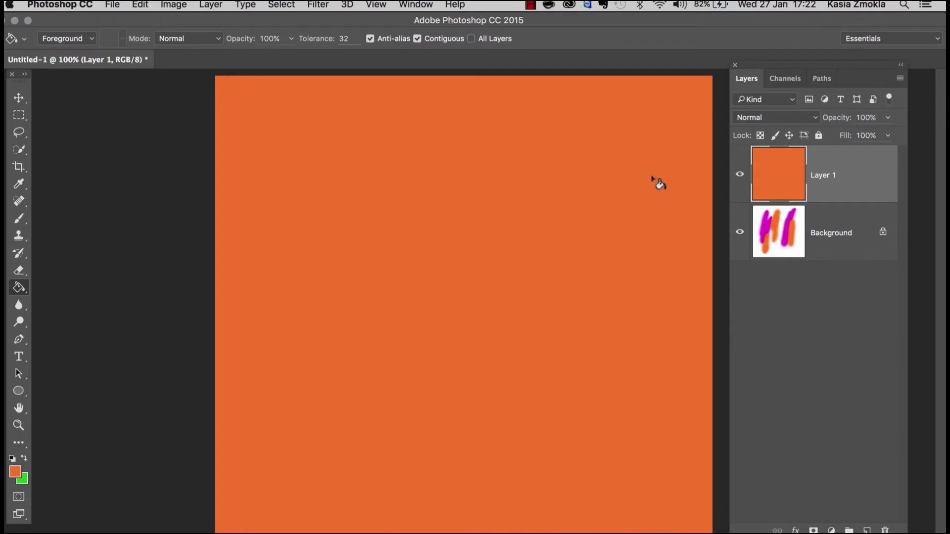
Set Layer 1 to Multiply blending at 21% opacity.
click(792, 119)
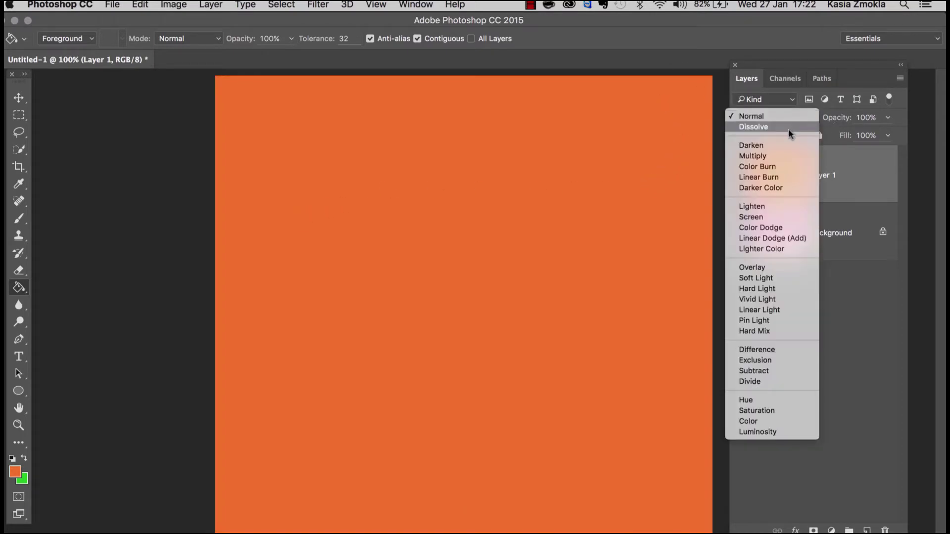
click(769, 157)
click(888, 117)
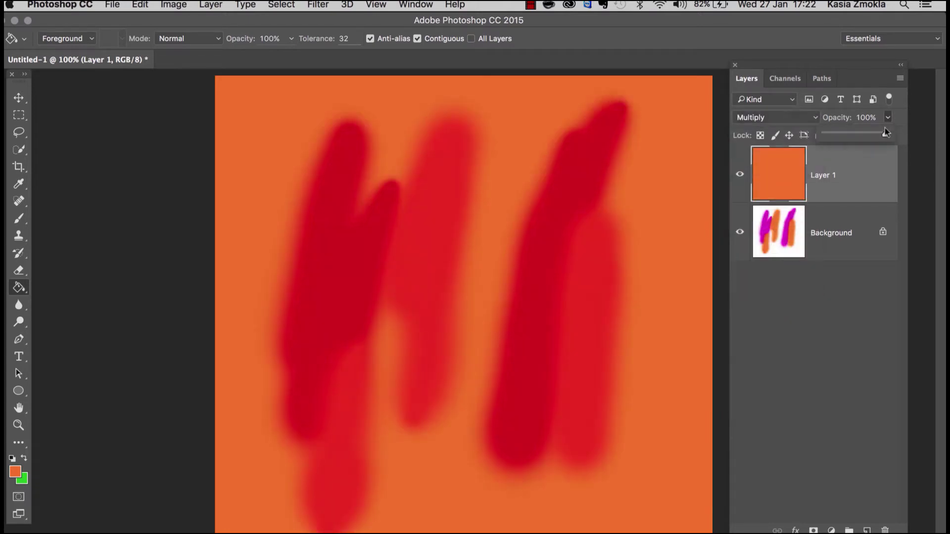
mouse_move(884, 132)
mouse_down()
mouse_move(824, 136)
mouse_move(838, 136)
mouse_up()
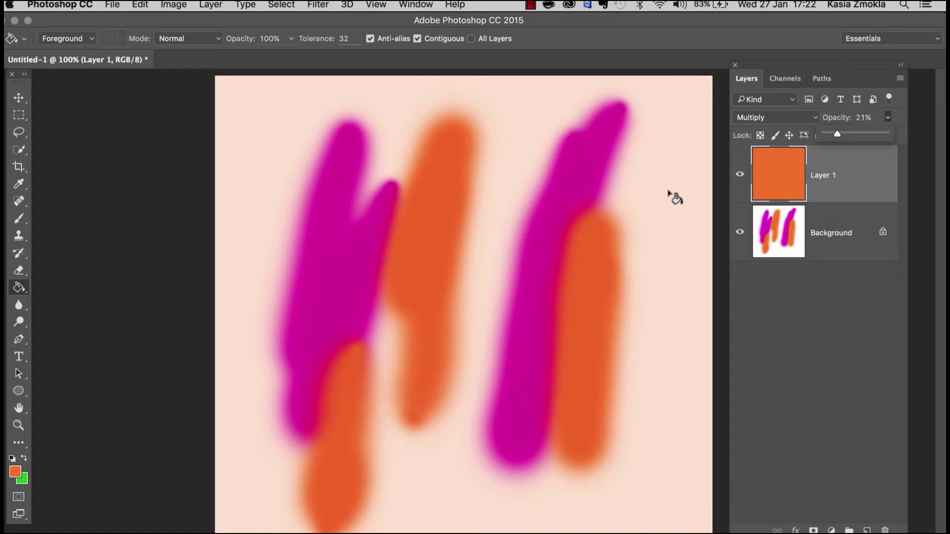
Add Layer 2 and set up a white, 300-pixel soft brush.
key(shift+super+n)
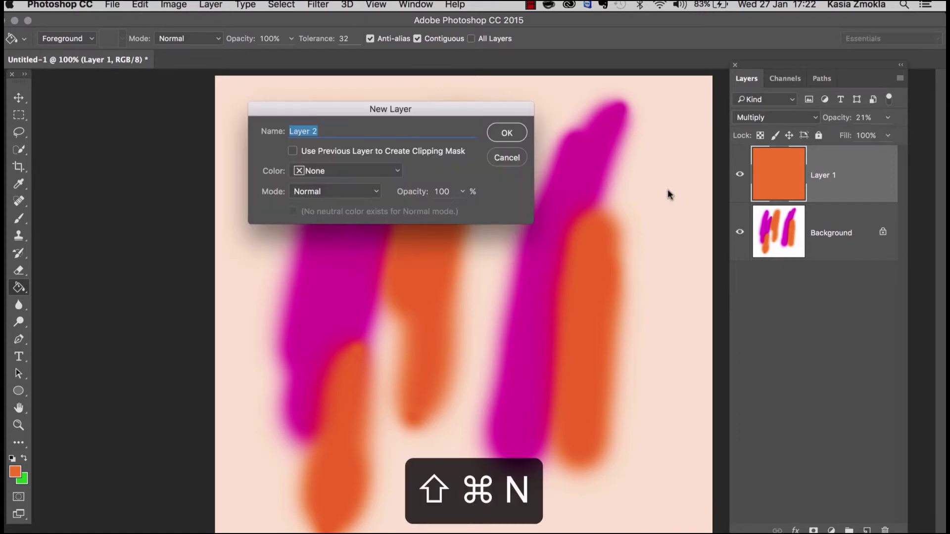
key(Return)
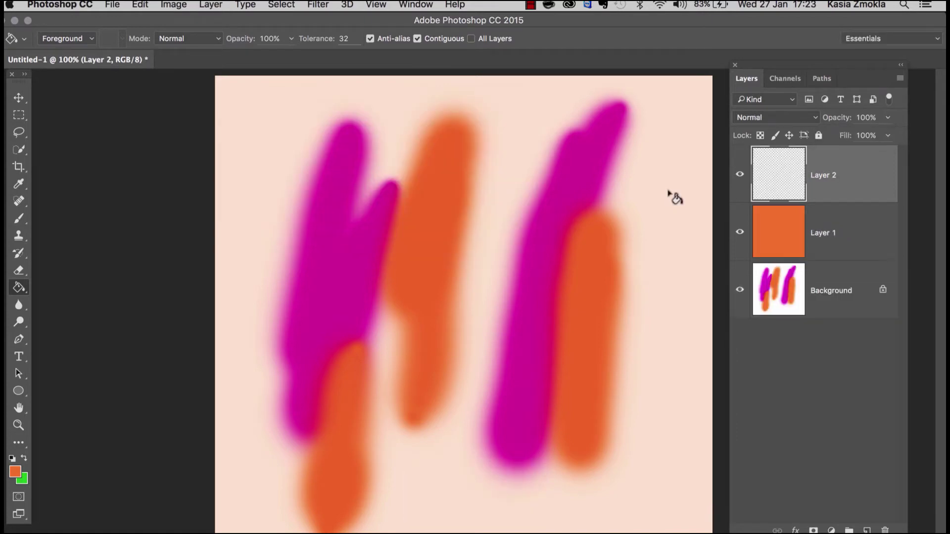
click(17, 470)
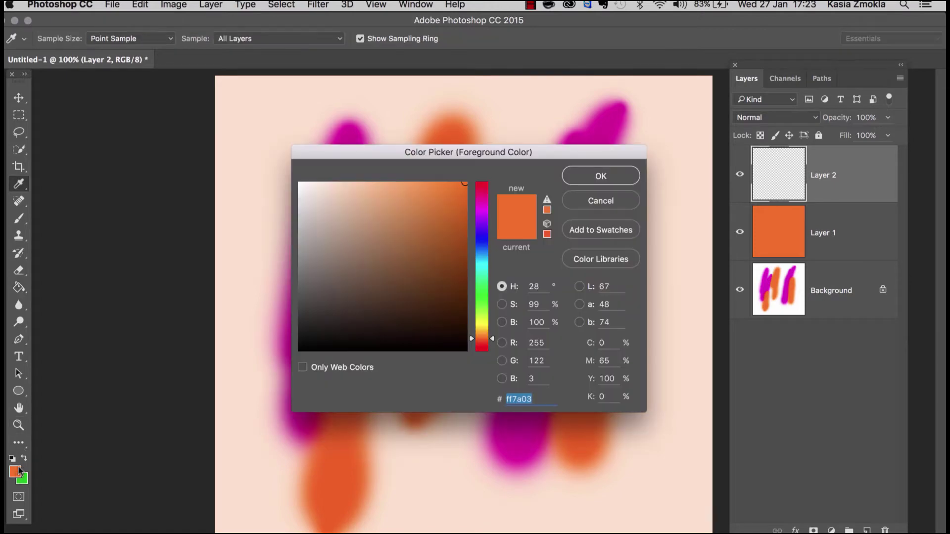
click(299, 184)
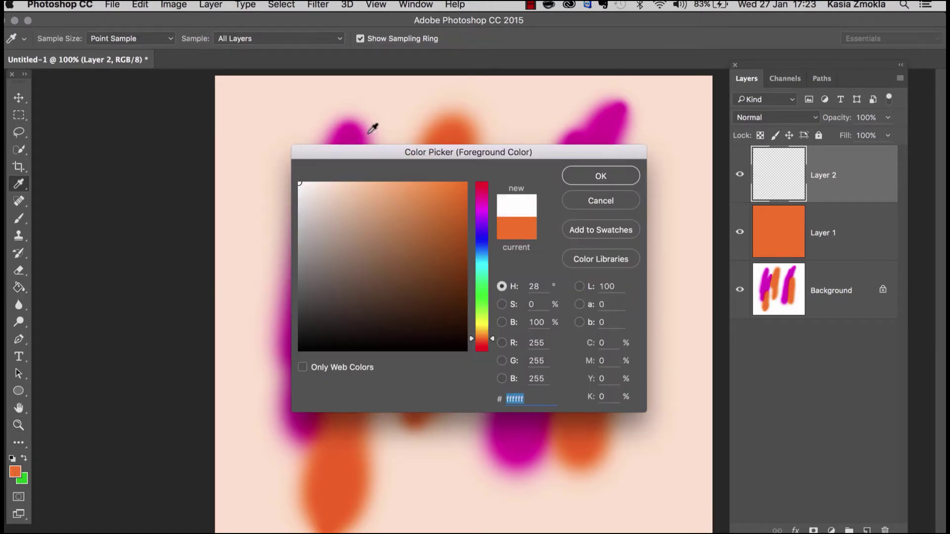
click(574, 179)
key(b)
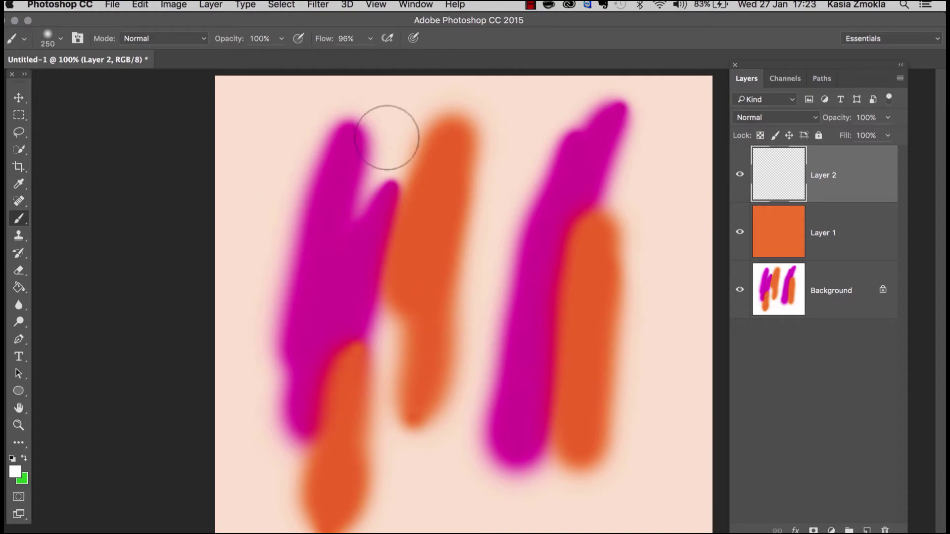
key(bracketright)
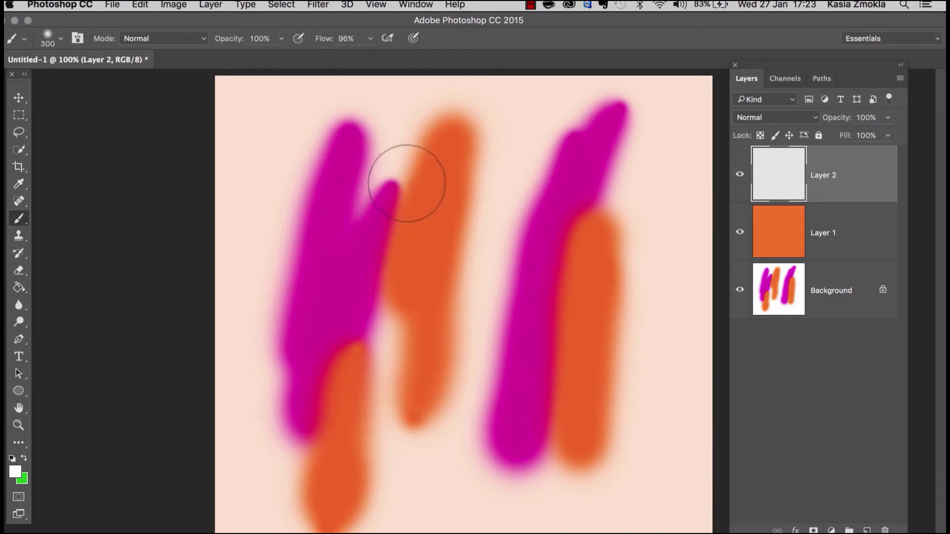
Paint two white blobs and three thin looping white lines, then open Save for Web.
drag(407, 183, 394, 244)
drag(579, 343, 550, 460)
key(bracketleft)
key(bracketleft)
key(bracketleft)
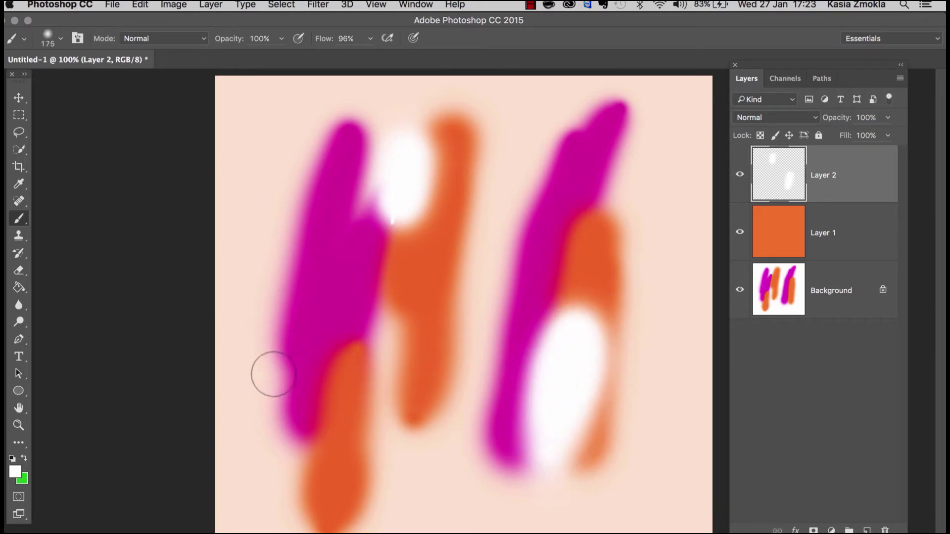
key(bracketleft)
key(bracketleft)
mouse_move(259, 288)
mouse_down()
mouse_move(293, 450)
mouse_move(288, 417)
mouse_move(382, 528)
mouse_up()
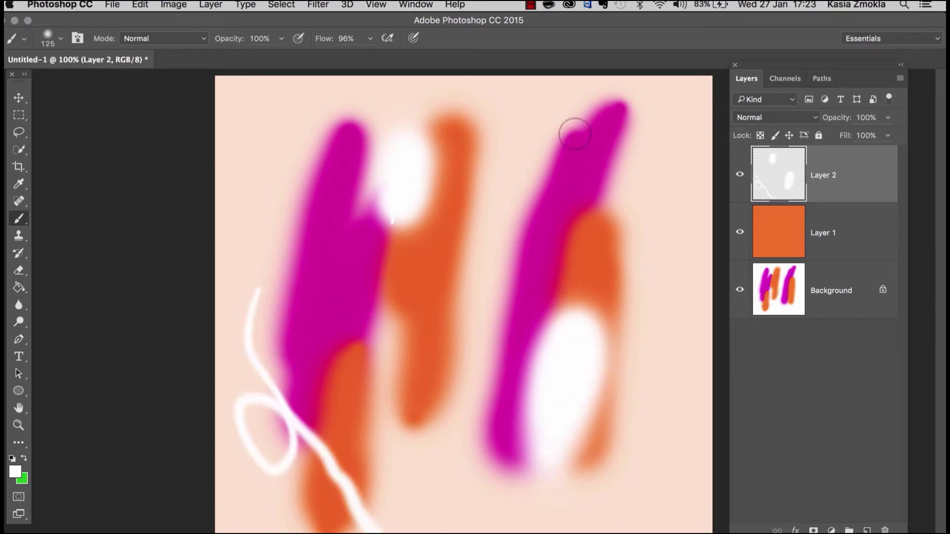
mouse_move(513, 106)
mouse_down()
mouse_move(579, 219)
mouse_move(575, 243)
mouse_up()
mouse_move(517, 203)
mouse_down()
mouse_move(630, 266)
mouse_move(632, 533)
mouse_up()
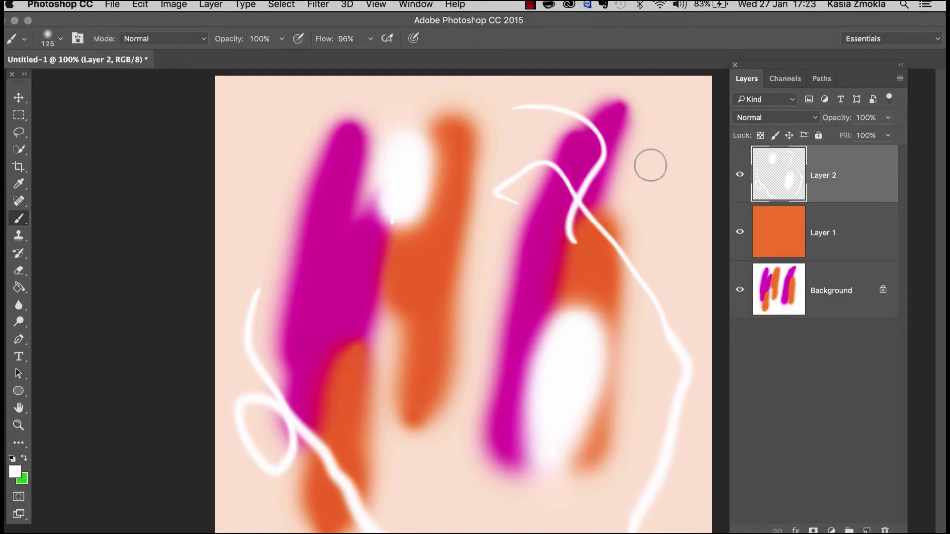
key(alt+shift+super+s)
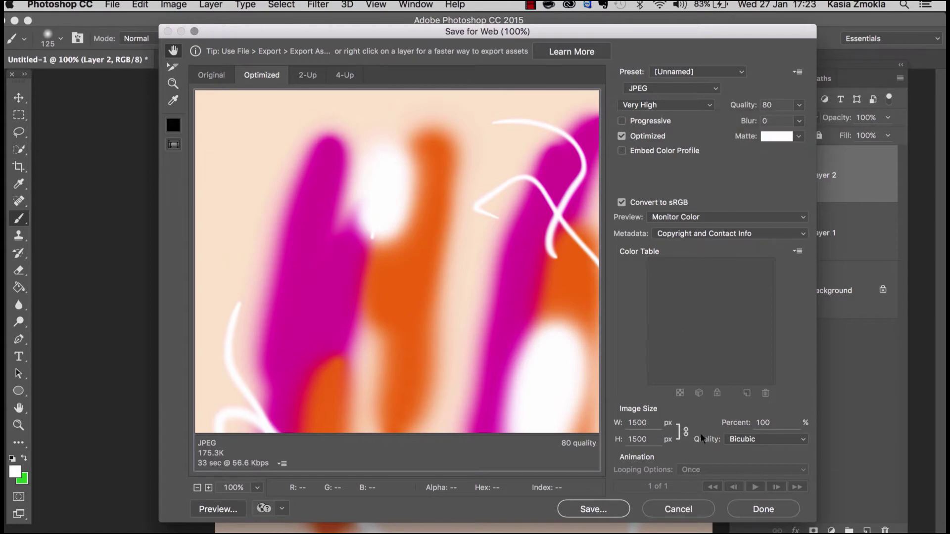
Save the web export as example1.jpg in the POLY_BG folder.
click(599, 509)
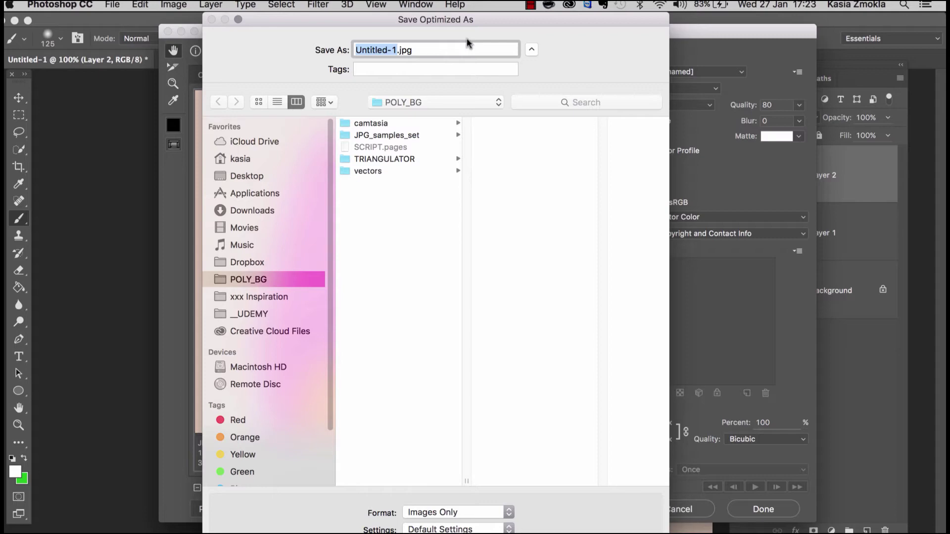
text(exampl)
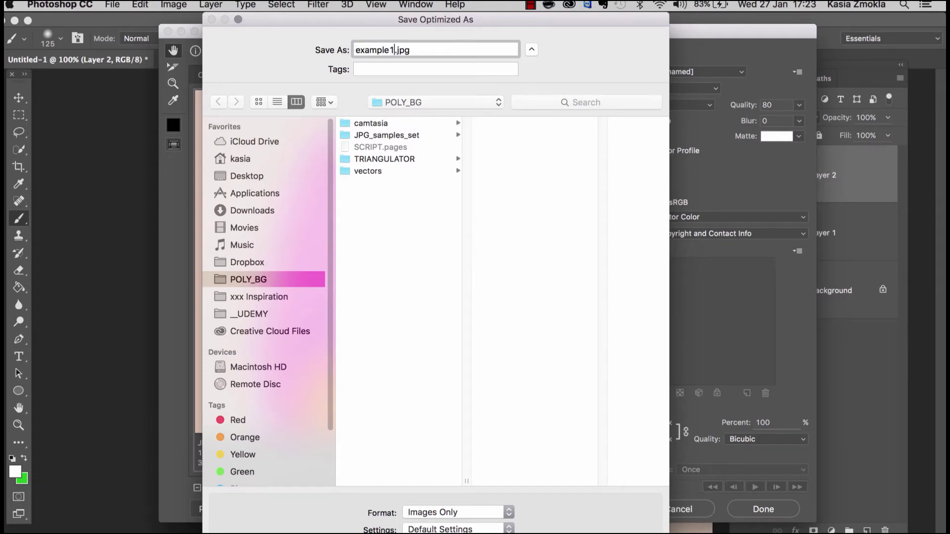
key(Return)
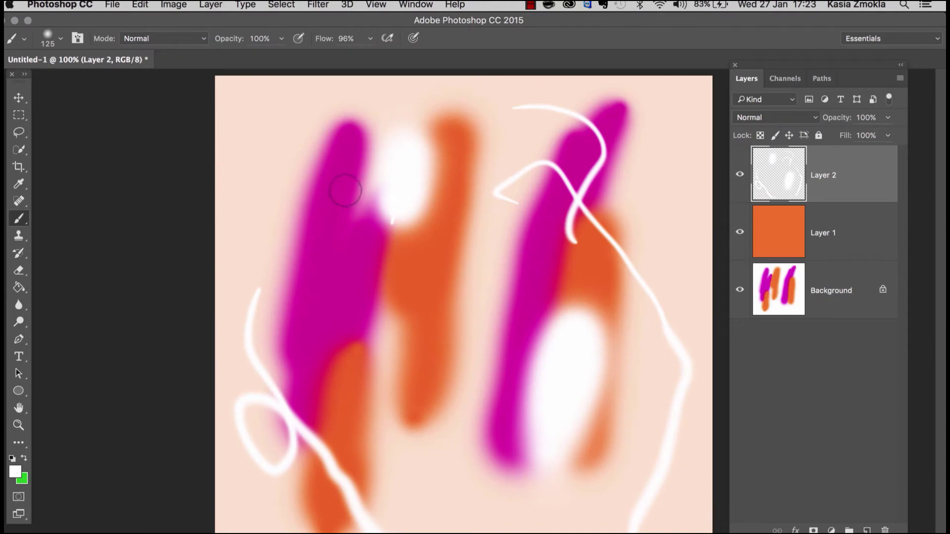
Toggle Photoshop's full-screen view mode with F.
key(f)
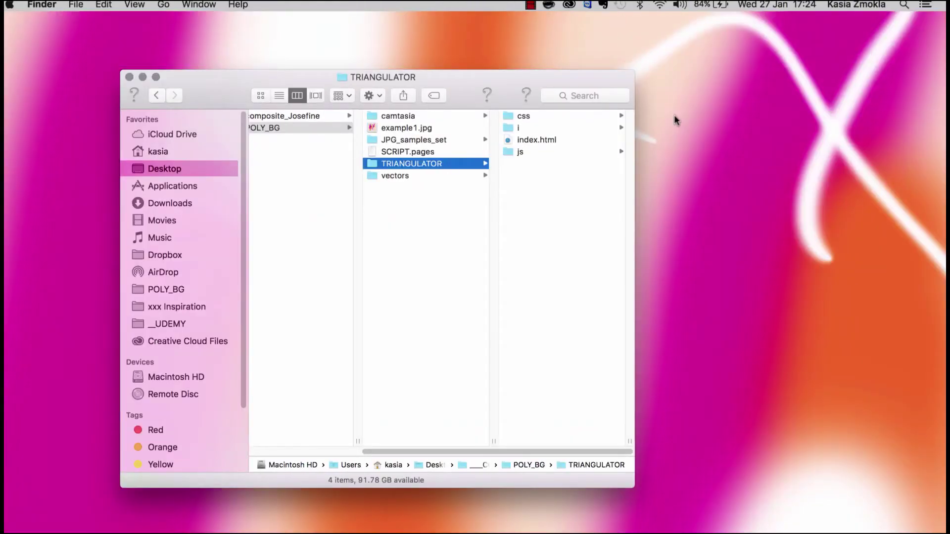
Open the TRIANGULATOR folder's index.html in Google Chrome.
click(535, 141)
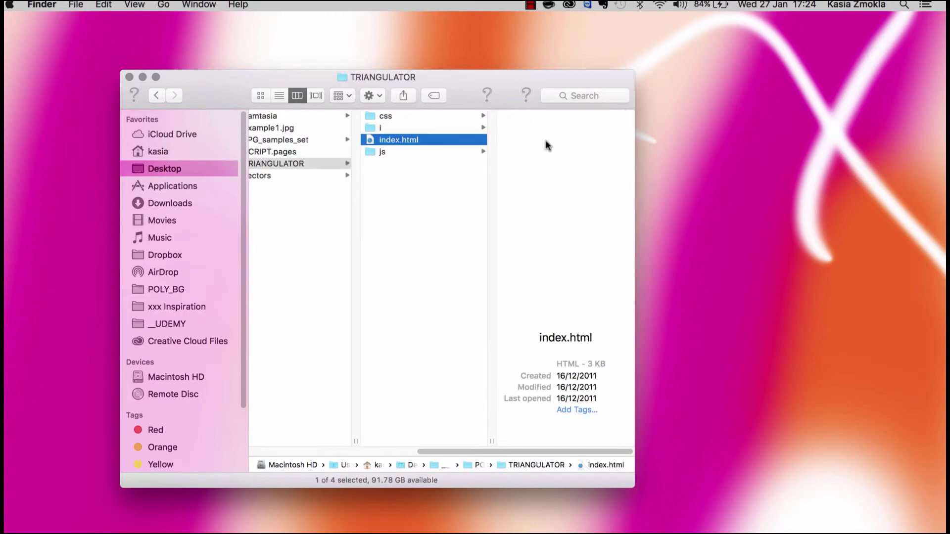
right_click(414, 139)
mouse_move(462, 163)
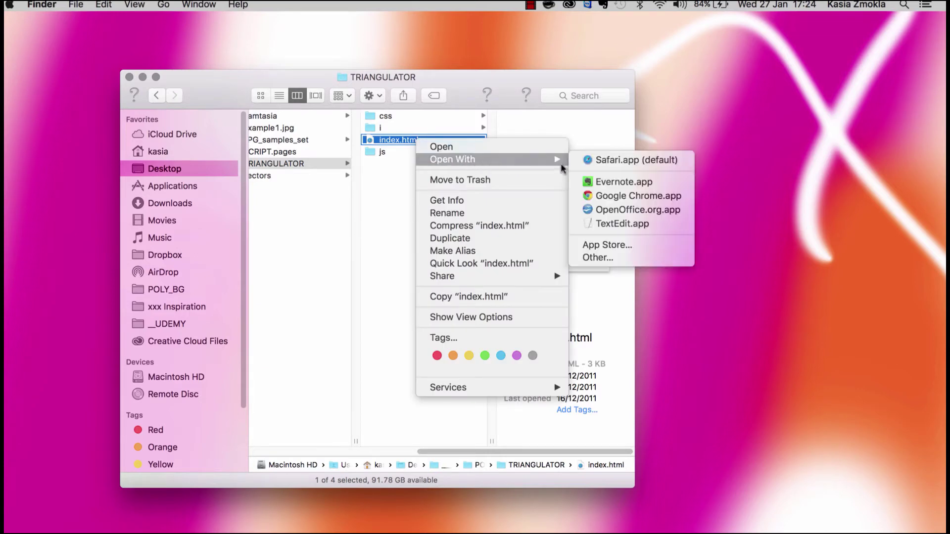
click(616, 196)
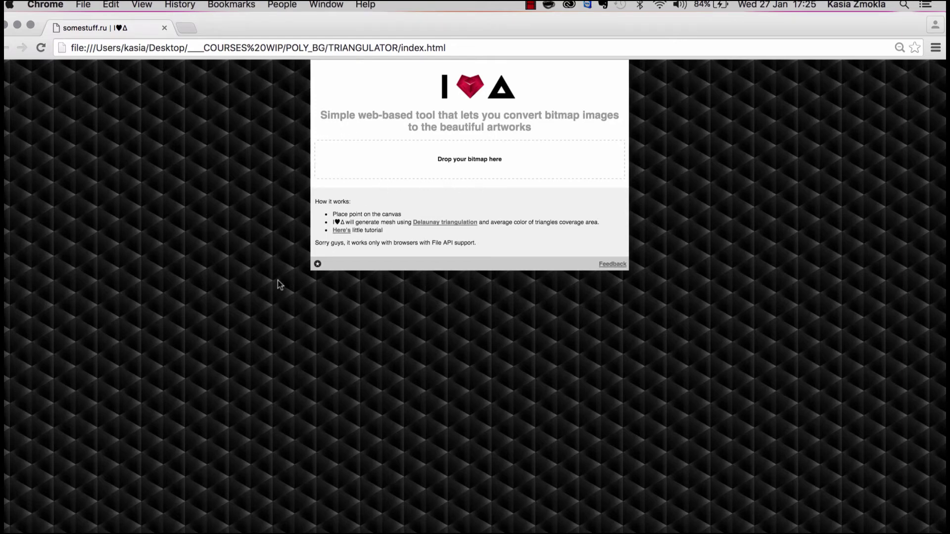
Drag example1.jpg from Finder onto Triangulator's 'Drop your bitmap here' zone.
click(30, 520)
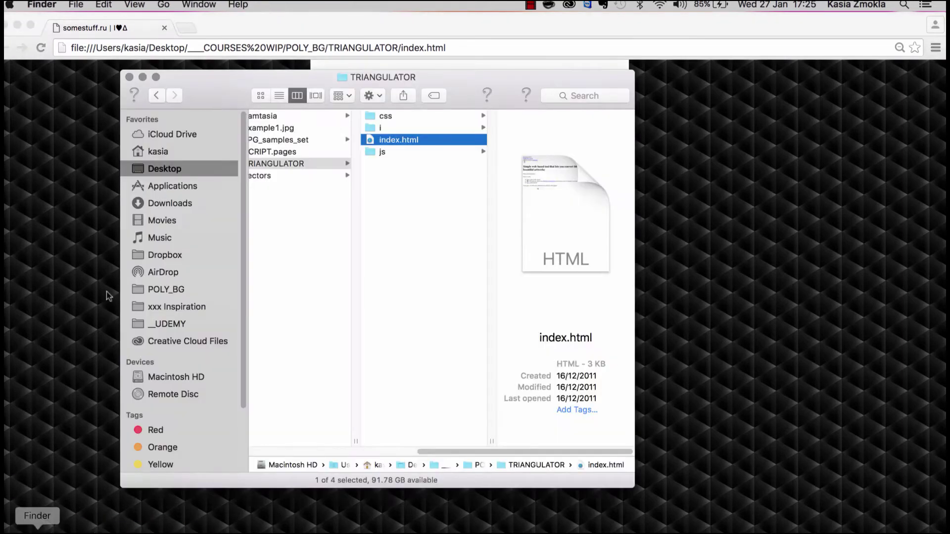
drag(247, 77, 204, 64)
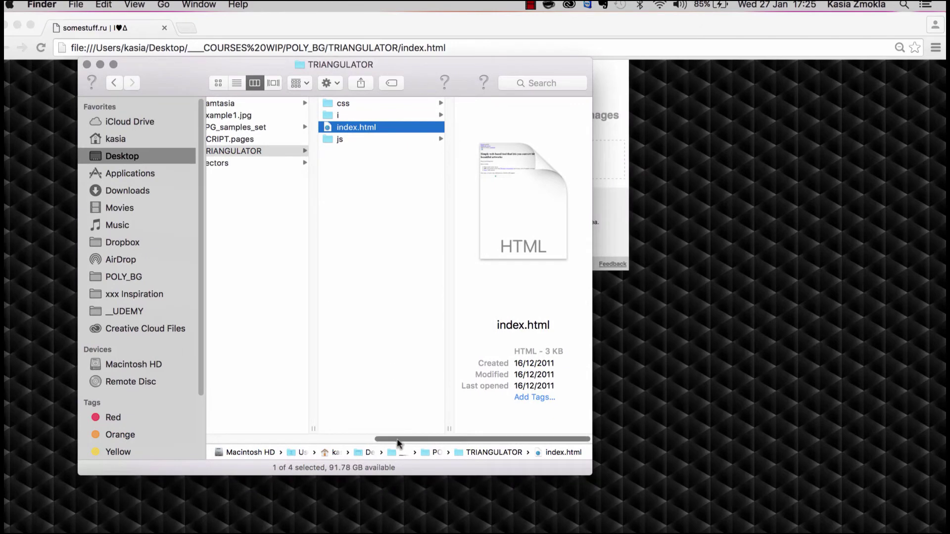
drag(397, 439, 356, 439)
drag(191, 67, 639, 147)
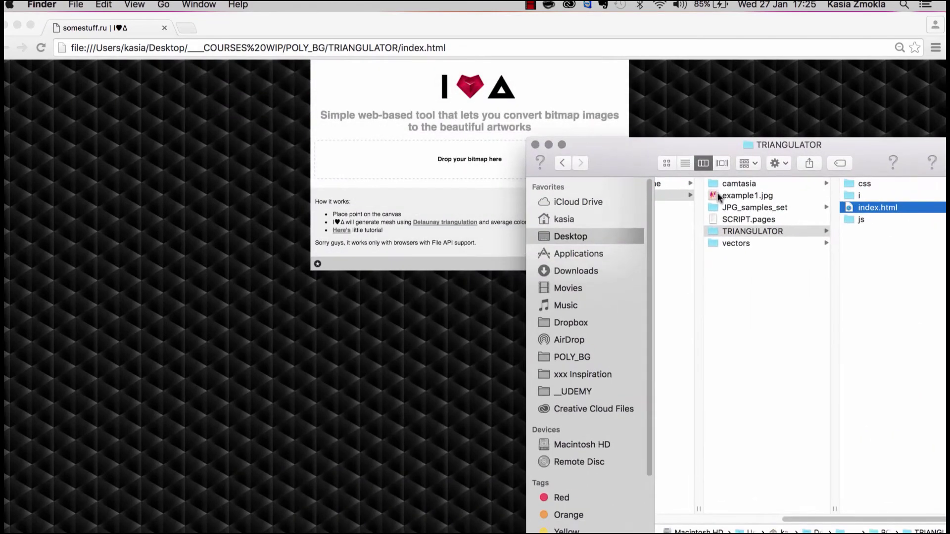
drag(742, 200, 429, 160)
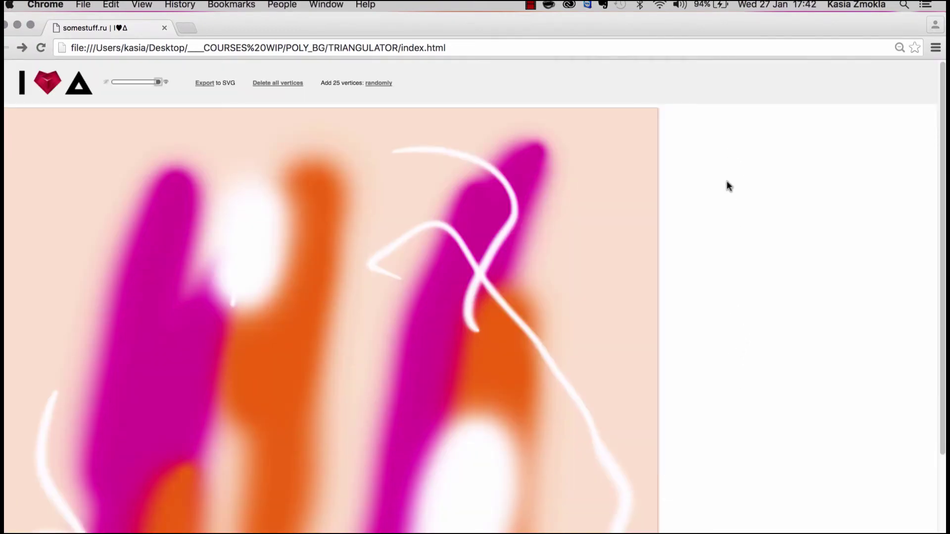
scroll(732, 183, down, 5)
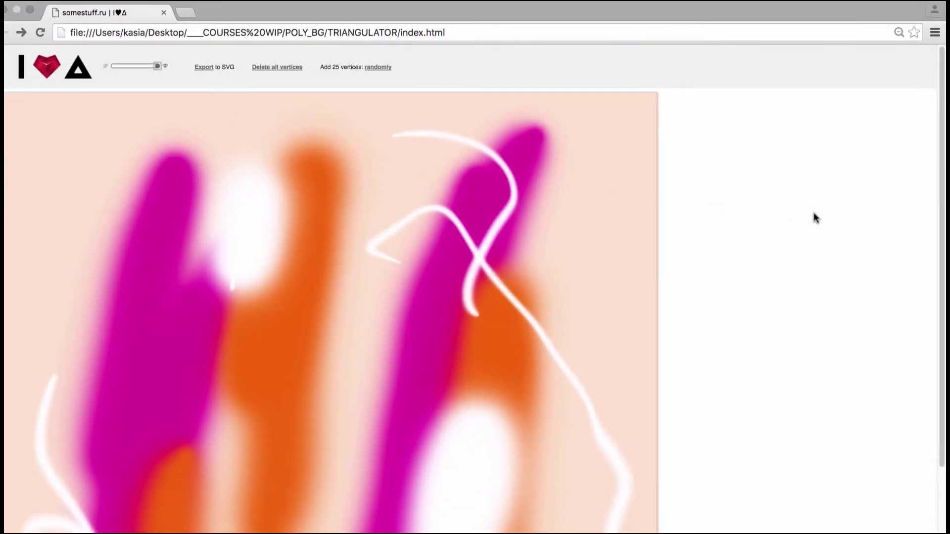
scroll(814, 212, down, 3)
scroll(813, 212, up, 2)
scroll(813, 212, up, 1)
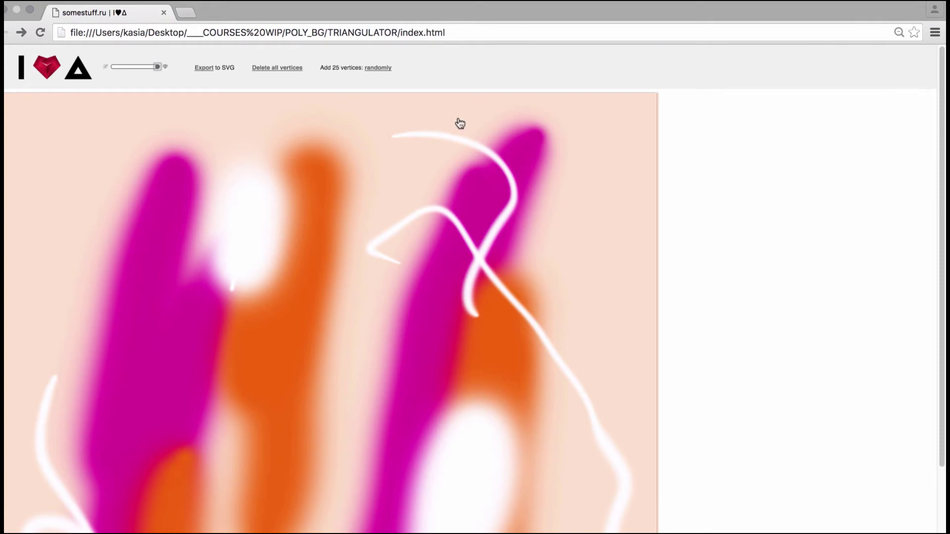
Place the outer vertices across the top, upper left, bottom and right of the image.
click(568, 111)
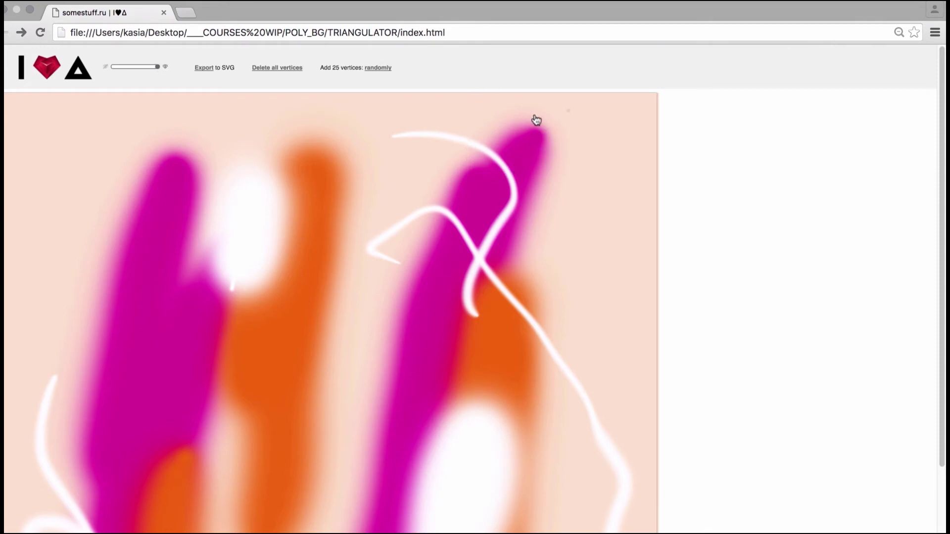
click(443, 158)
click(369, 111)
click(201, 113)
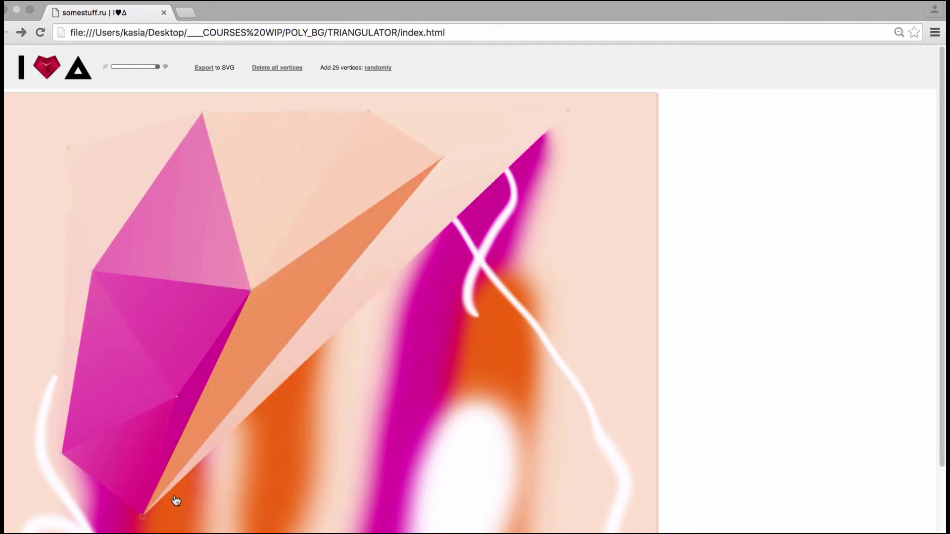
click(241, 523)
click(354, 532)
click(438, 477)
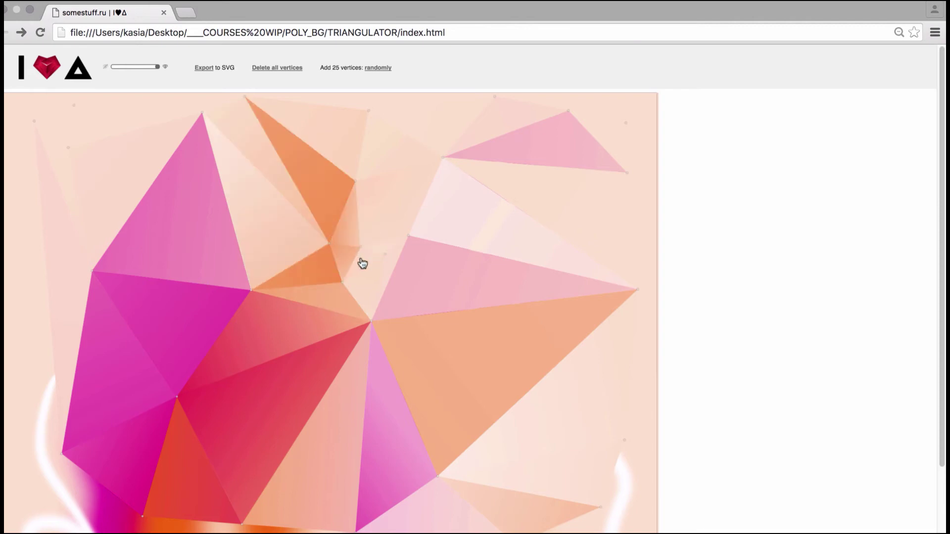
Add interior vertices in the upper right, centre, lower left and left to densify the mesh.
click(389, 208)
click(470, 221)
click(448, 291)
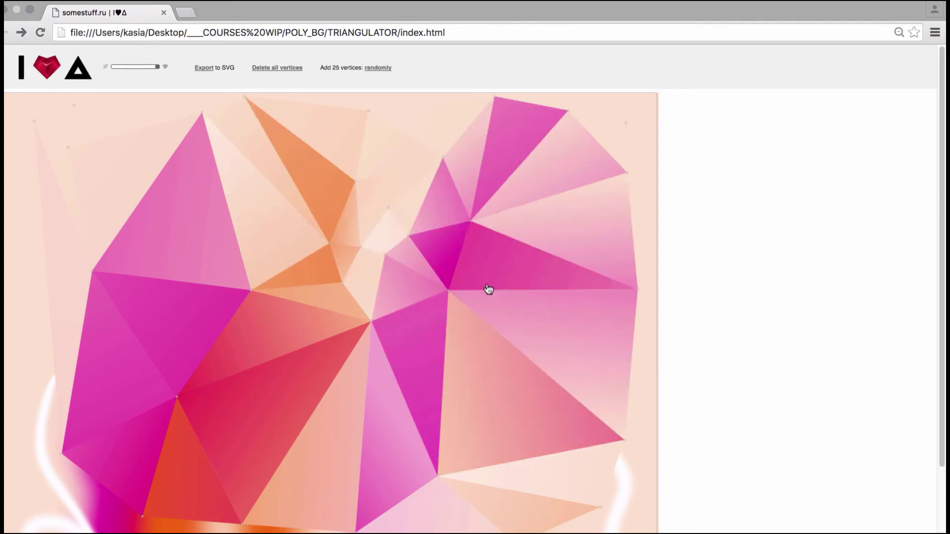
click(534, 271)
click(594, 238)
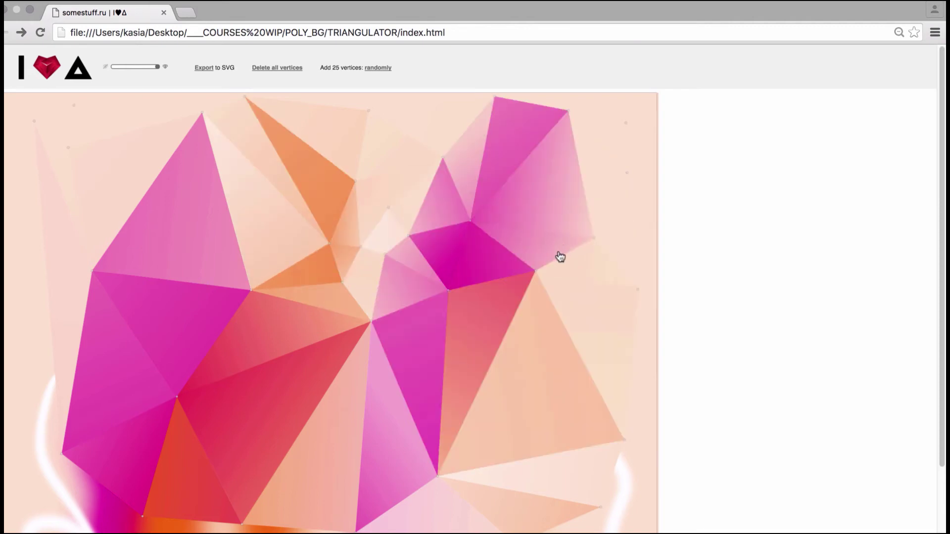
click(333, 407)
click(132, 463)
click(177, 312)
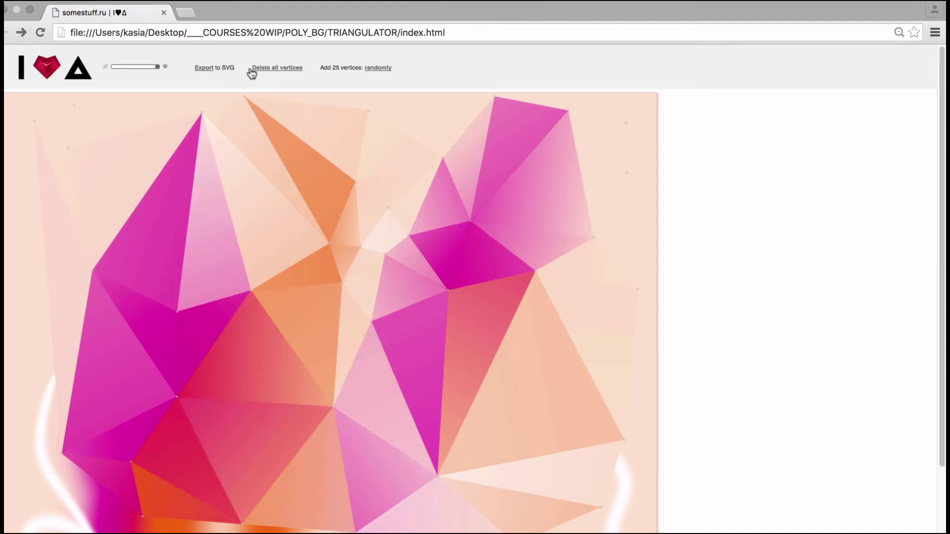
Delete all vertices, then add five random batches of 25 vertices for a dense mesh.
click(281, 68)
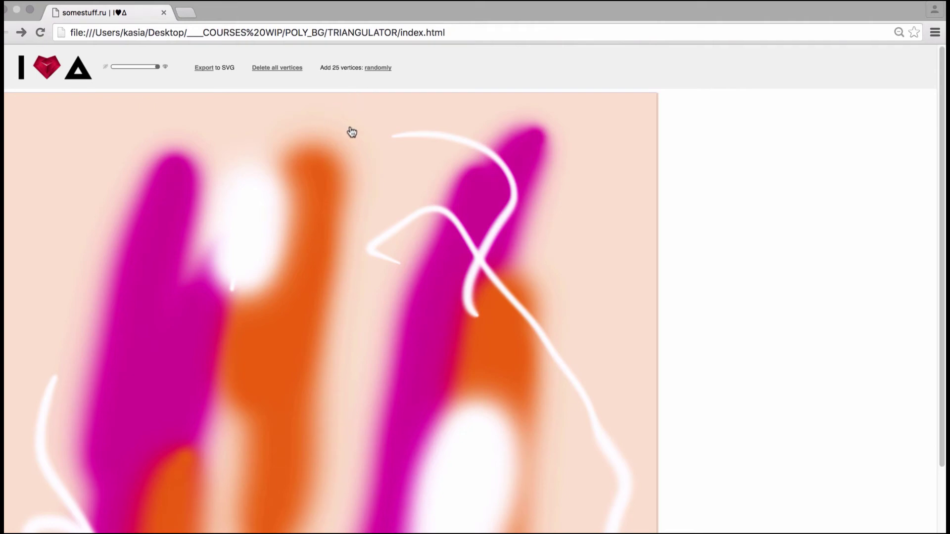
click(383, 70)
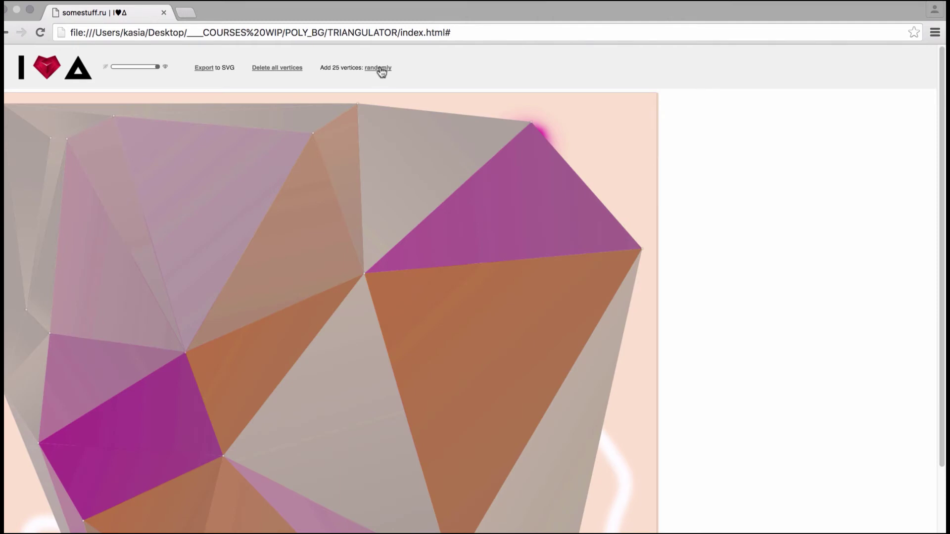
click(381, 71)
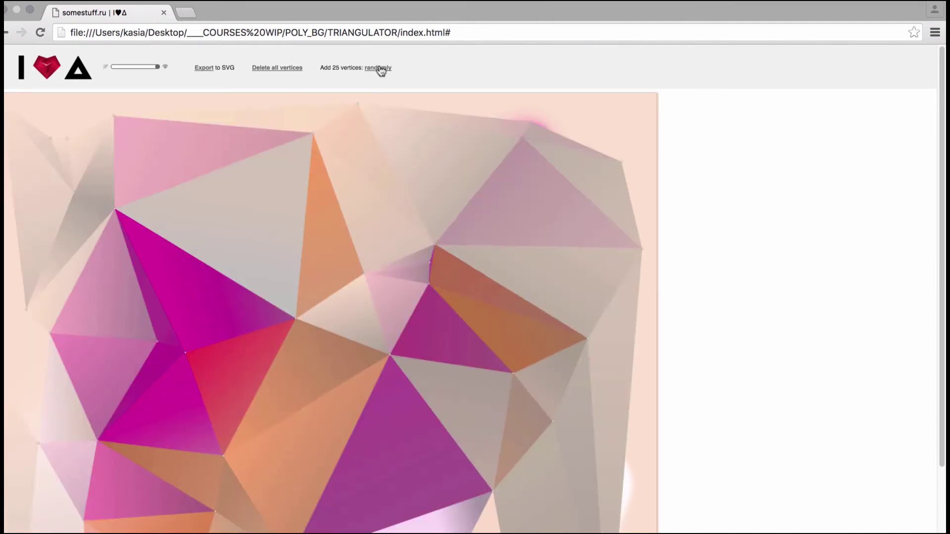
click(380, 71)
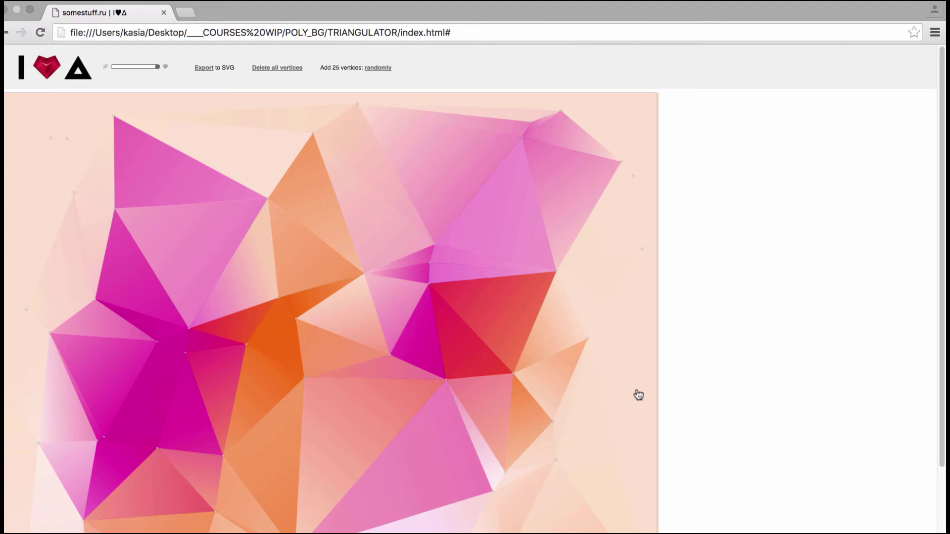
click(377, 69)
click(379, 70)
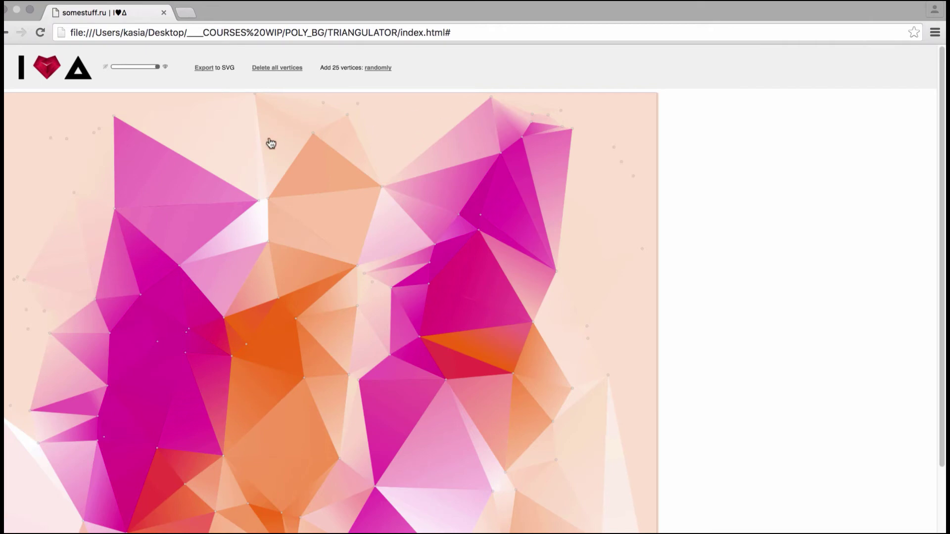
Clear all vertices and regenerate the mesh from three random batches of 25 vertices.
click(278, 70)
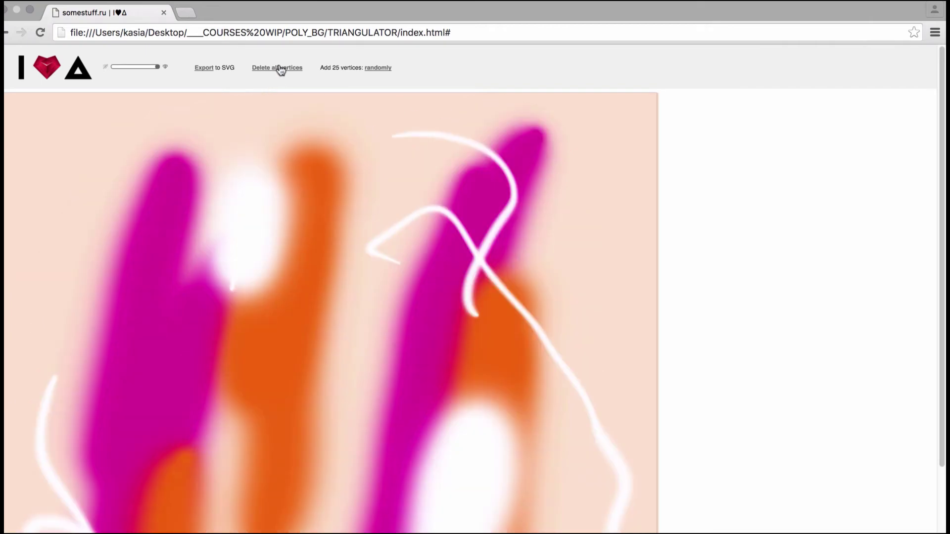
click(378, 70)
click(382, 70)
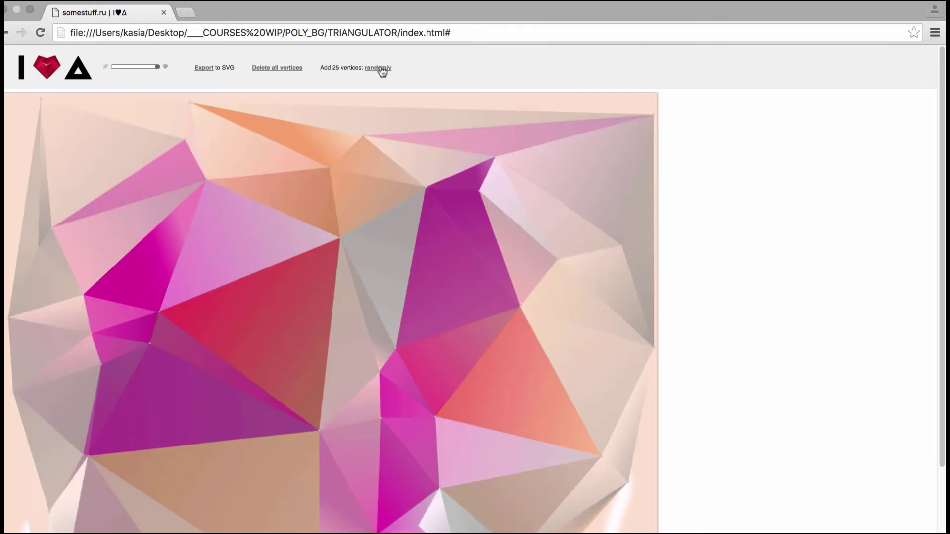
click(382, 71)
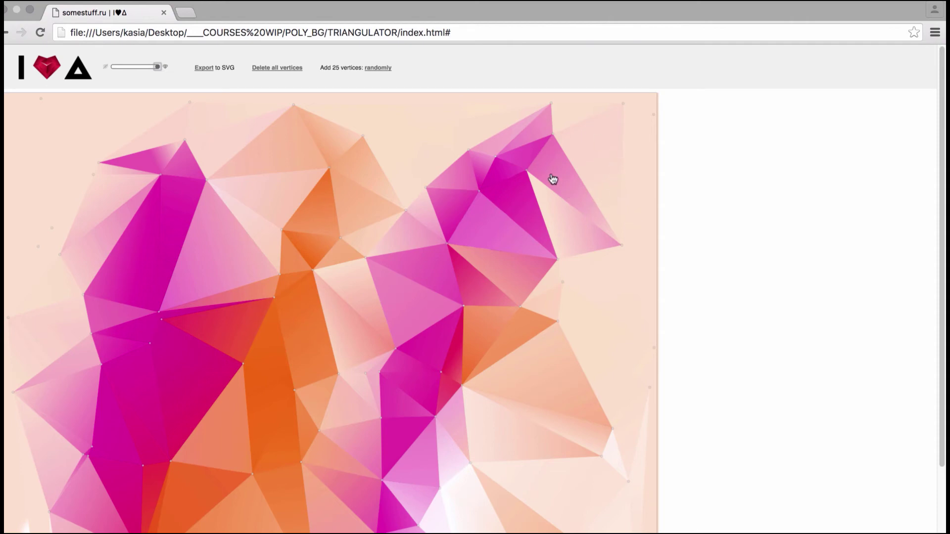
Preview a blur, return the slider to sharp triangles, and add 25 more random vertices.
drag(157, 65, 126, 68)
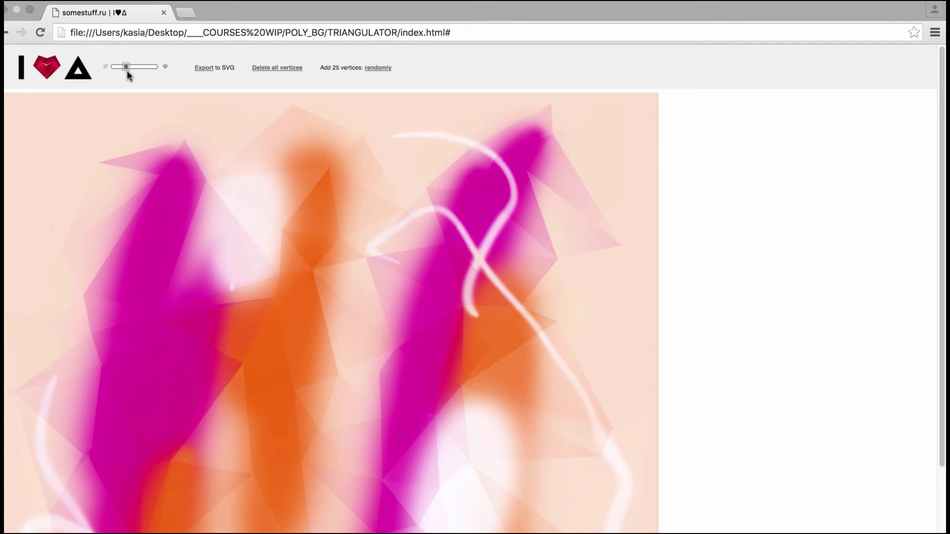
drag(126, 67, 166, 69)
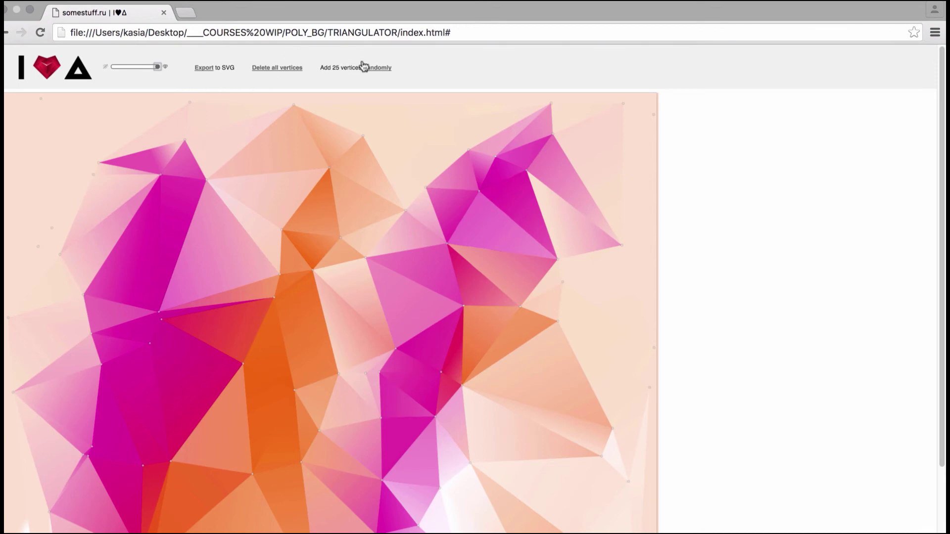
click(380, 69)
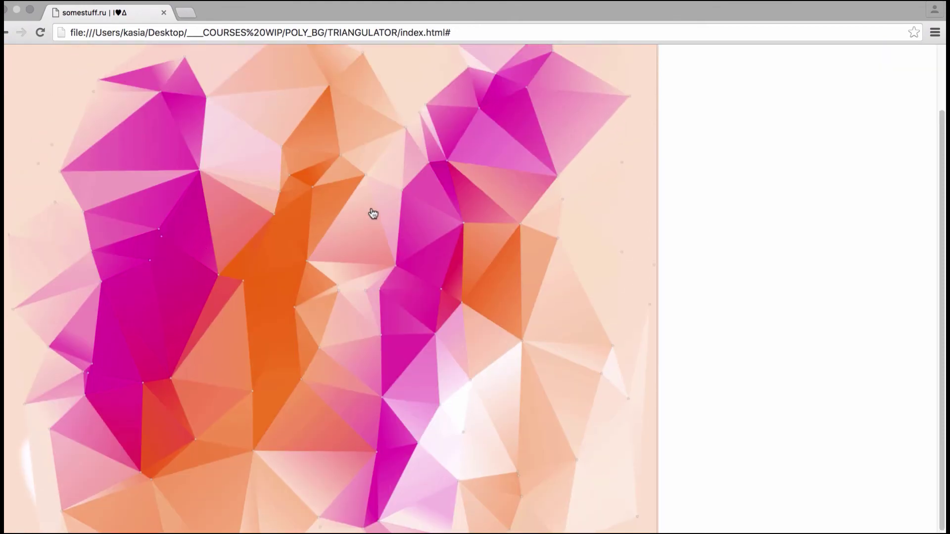
scroll(367, 166, up, 2)
scroll(733, 186, up, 2)
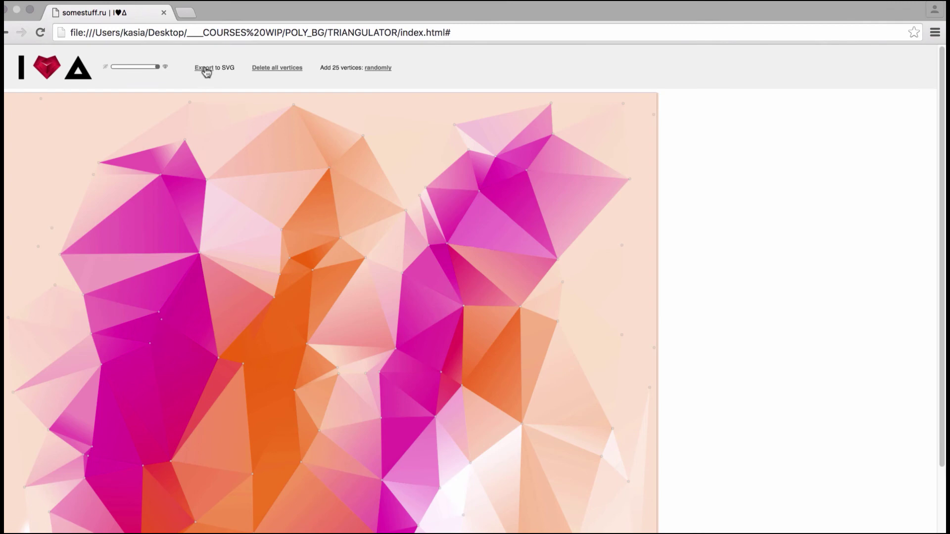
Export the mesh to SVG and save it as download (1).svg in the POLY_BG folder.
click(204, 69)
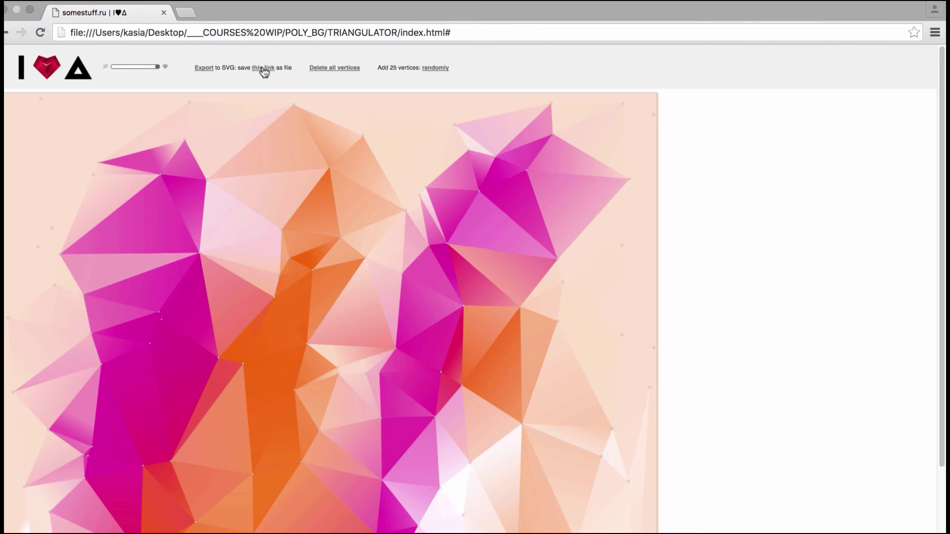
click(264, 70)
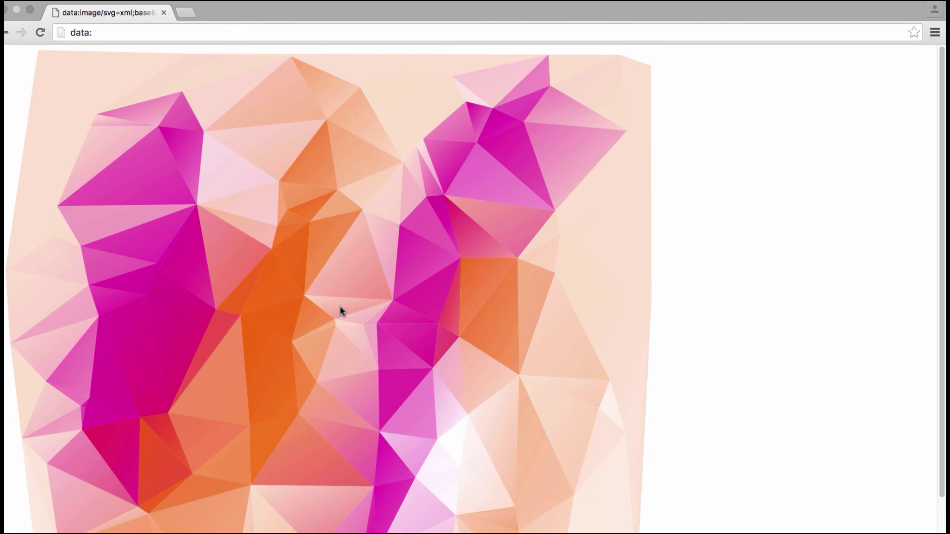
right_click(341, 313)
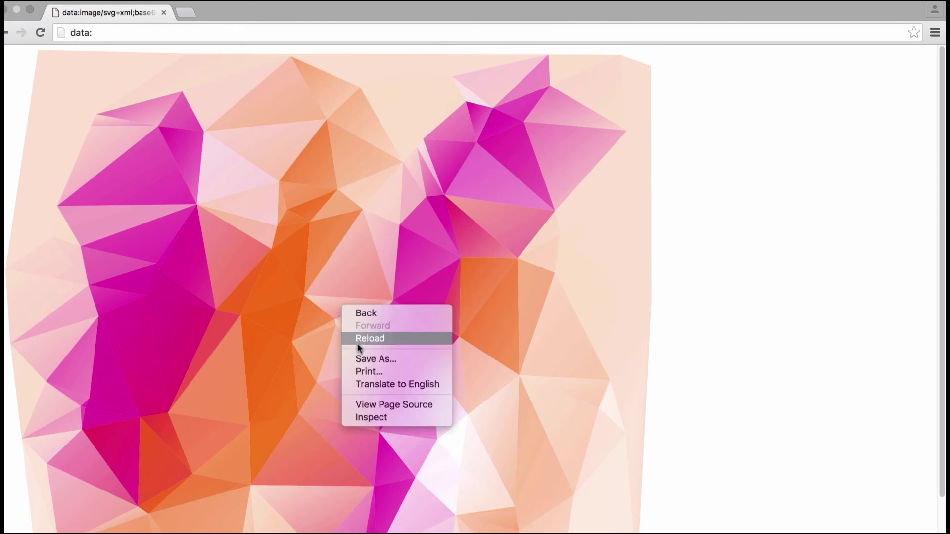
click(367, 359)
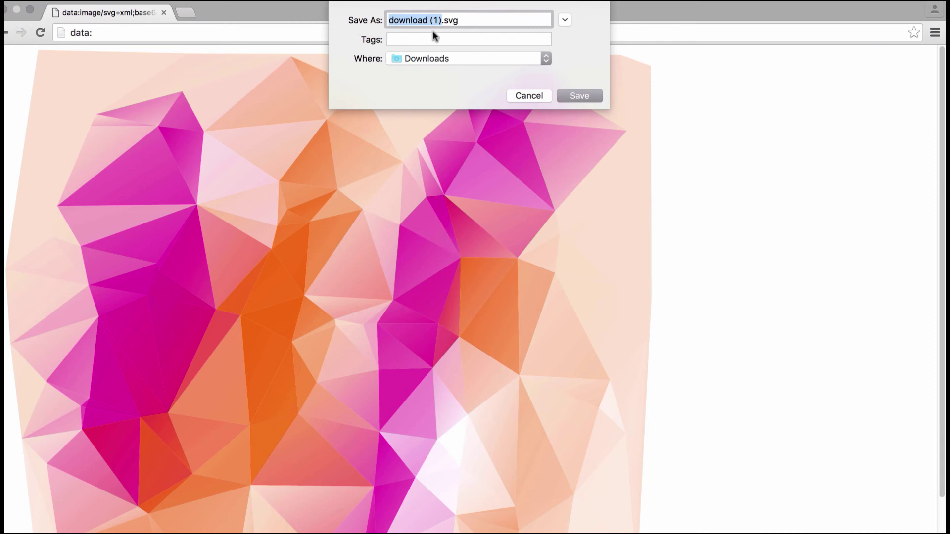
click(546, 60)
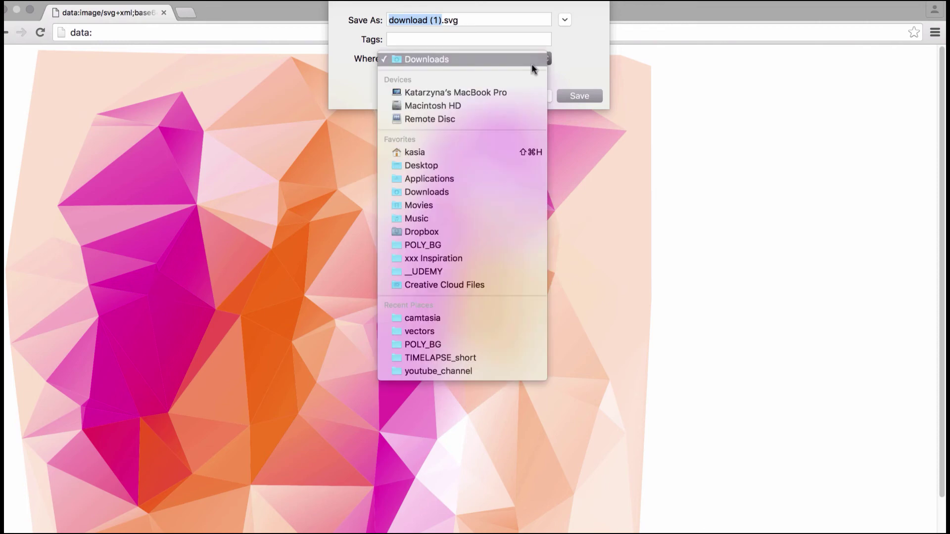
click(444, 245)
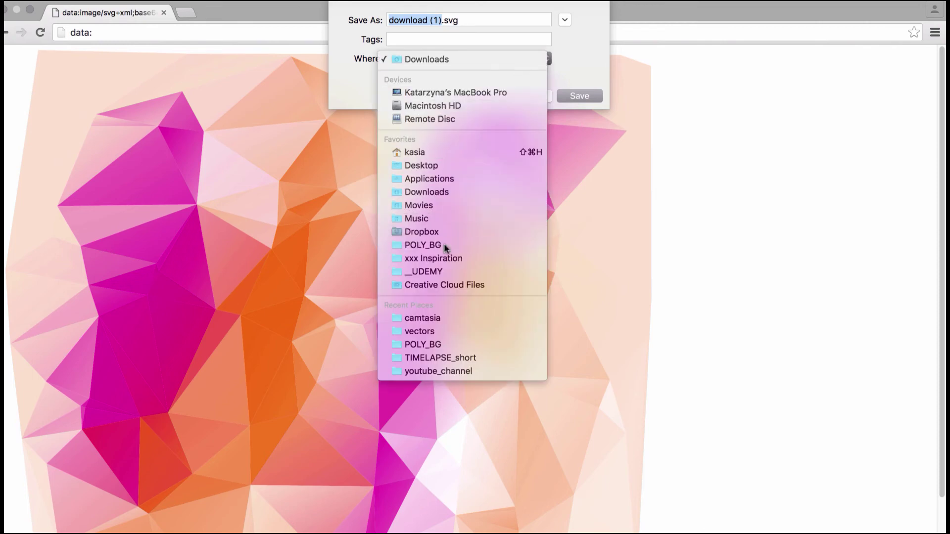
click(586, 96)
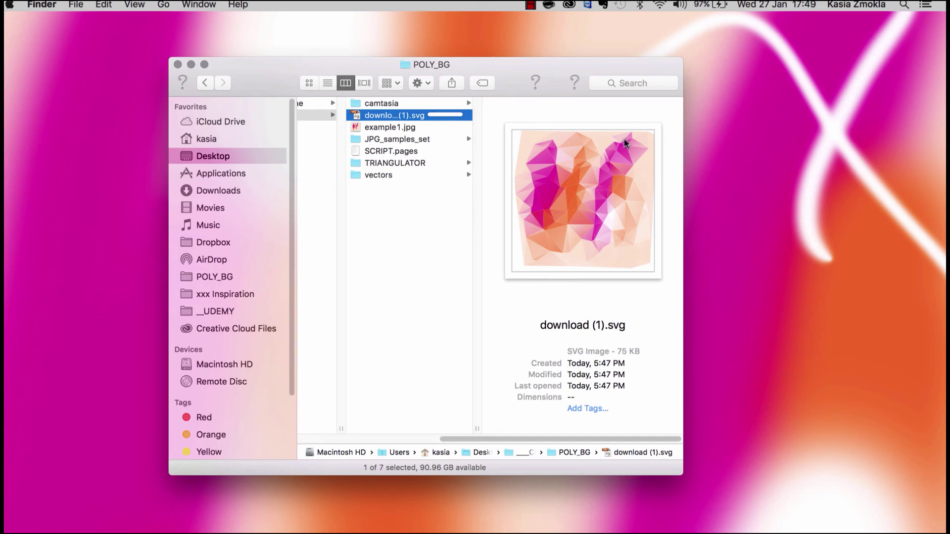
Open download (1).svg from Finder with Adobe Illustrator CC 2015.
right_click(405, 118)
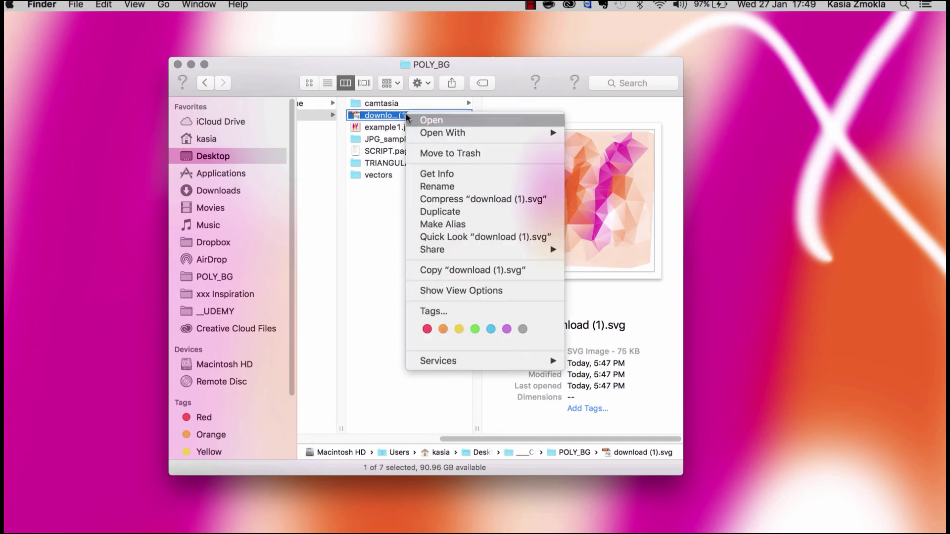
mouse_move(453, 133)
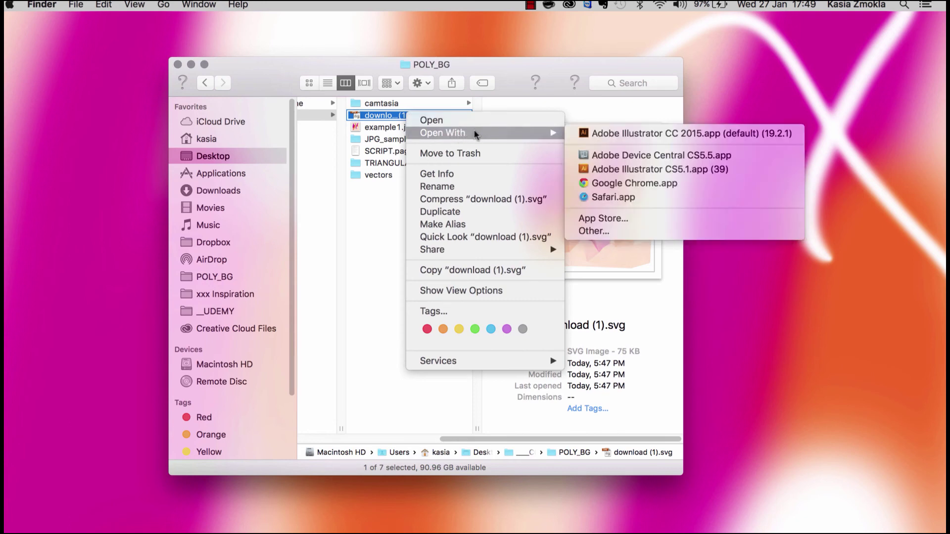
click(619, 132)
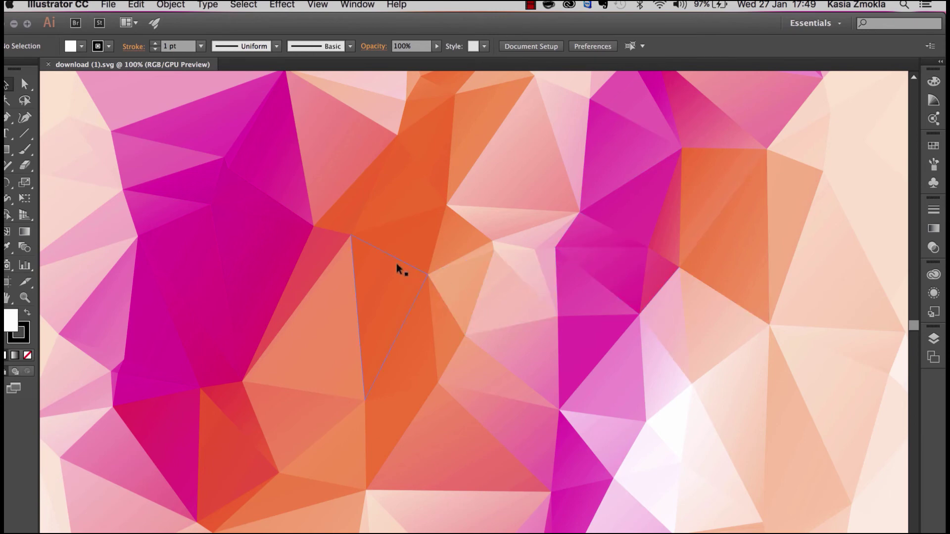
scroll(367, 182, up, 3)
drag(410, 272, 449, 349)
scroll(448, 350, up, 2)
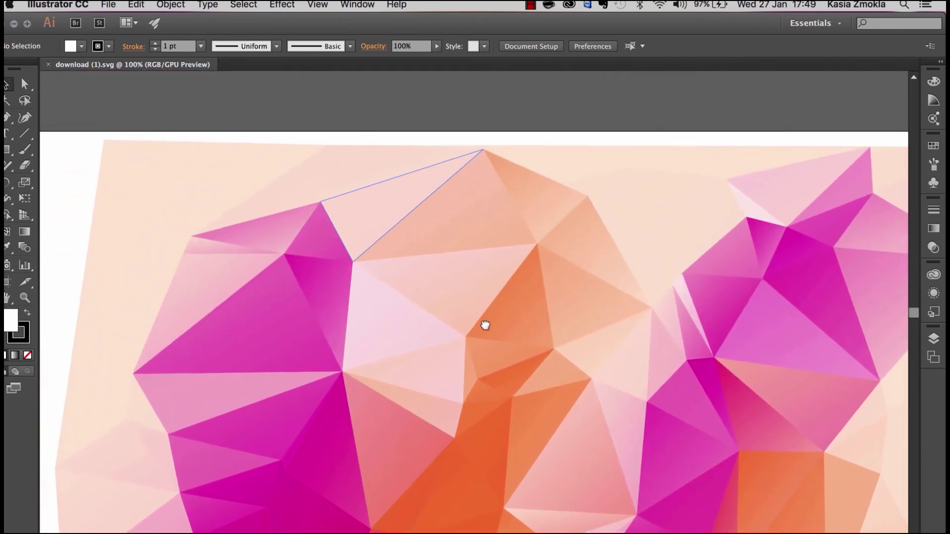
scroll(483, 325, down, 8)
scroll(553, 177, down, 5)
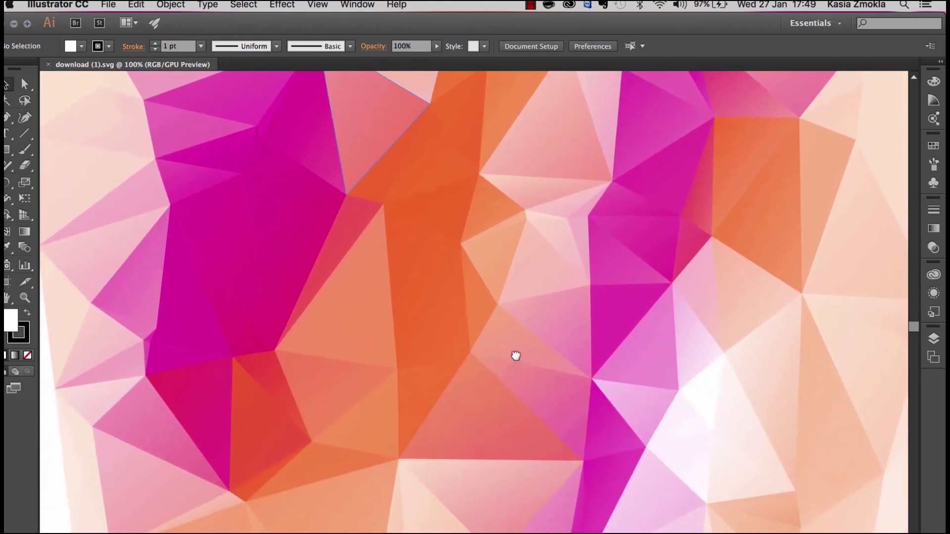
scroll(551, 260, up, 5)
scroll(539, 320, up, 1)
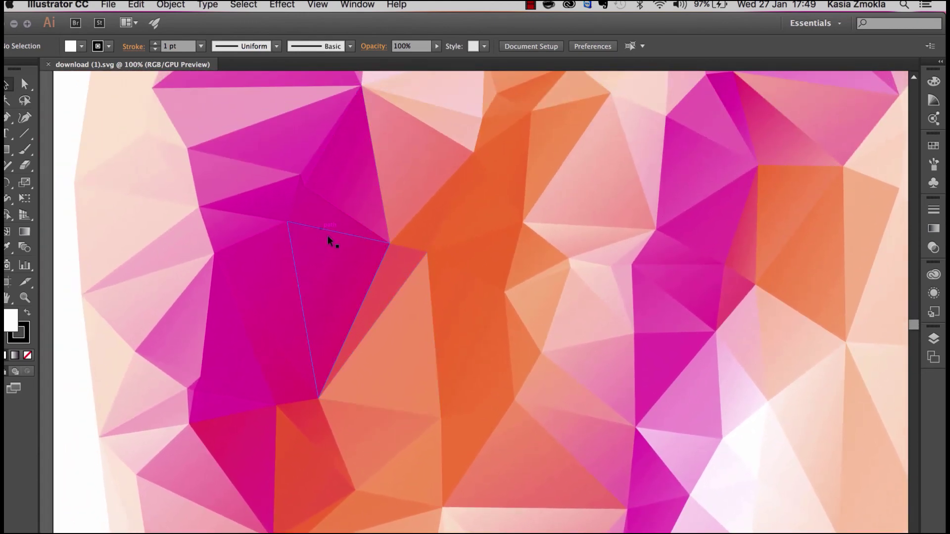
drag(327, 263, 259, 269)
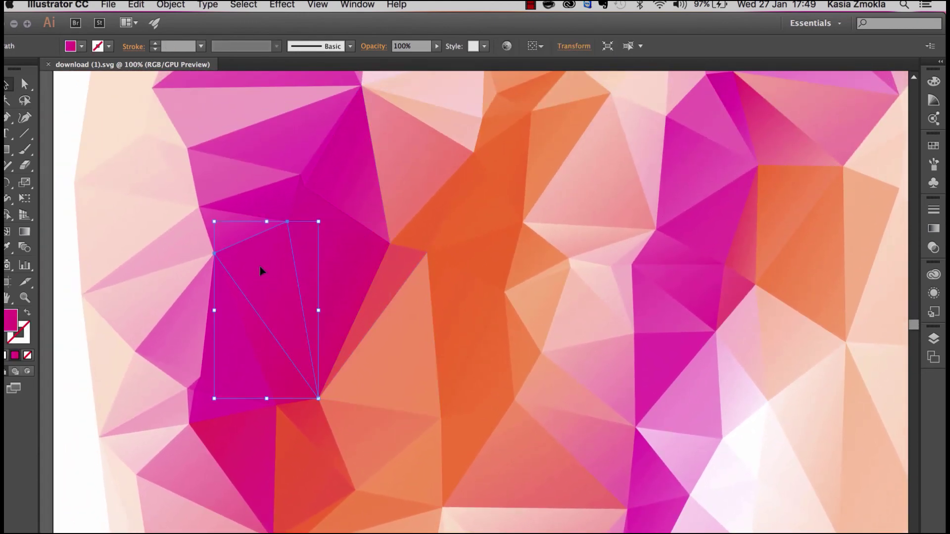
click(277, 199)
click(285, 153)
click(421, 163)
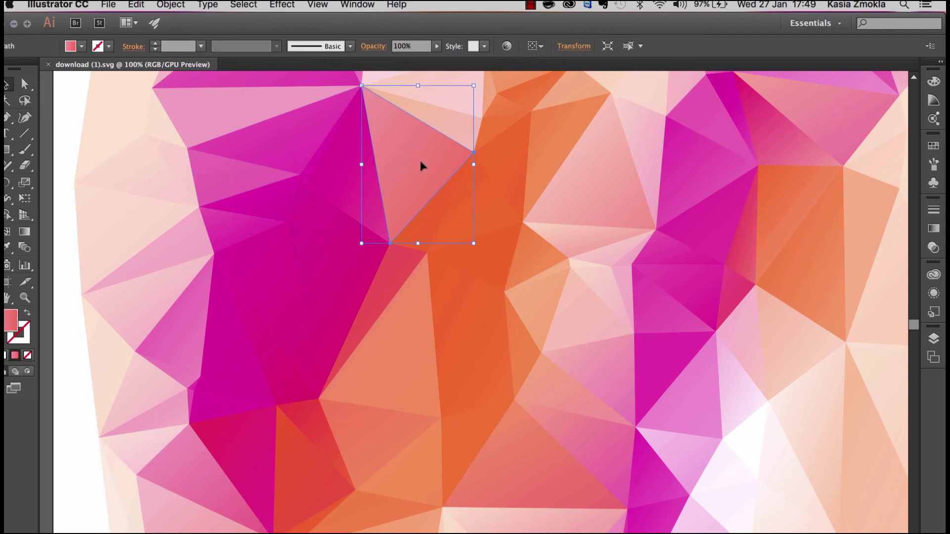
click(546, 151)
click(684, 171)
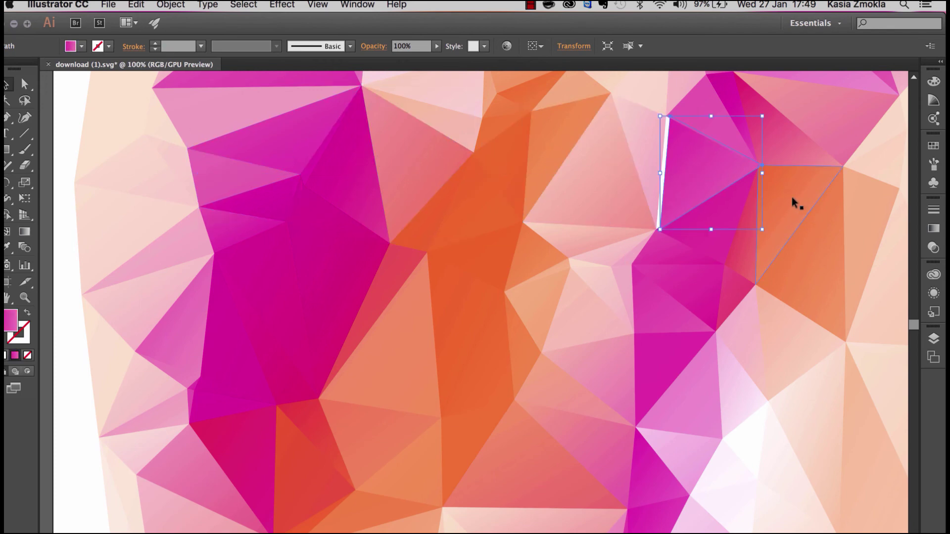
key(super+z)
click(804, 252)
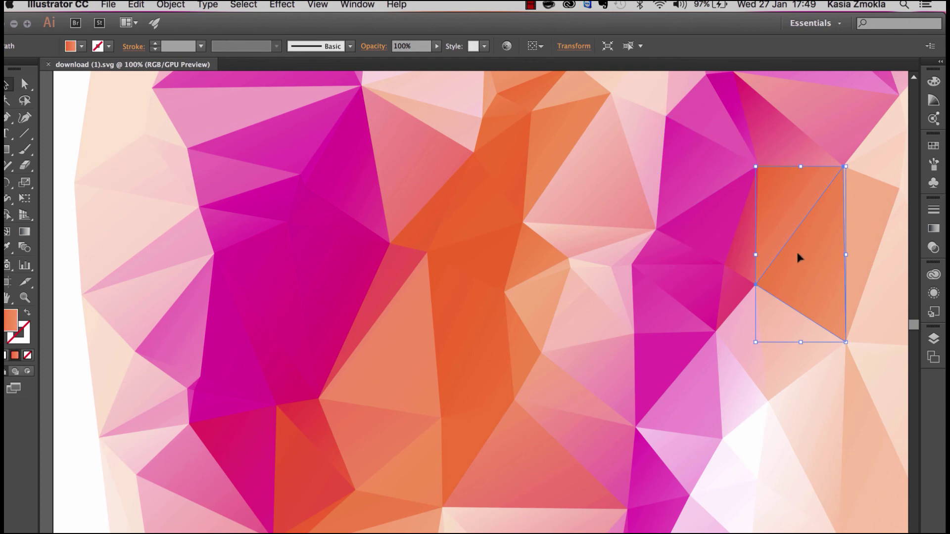
click(729, 293)
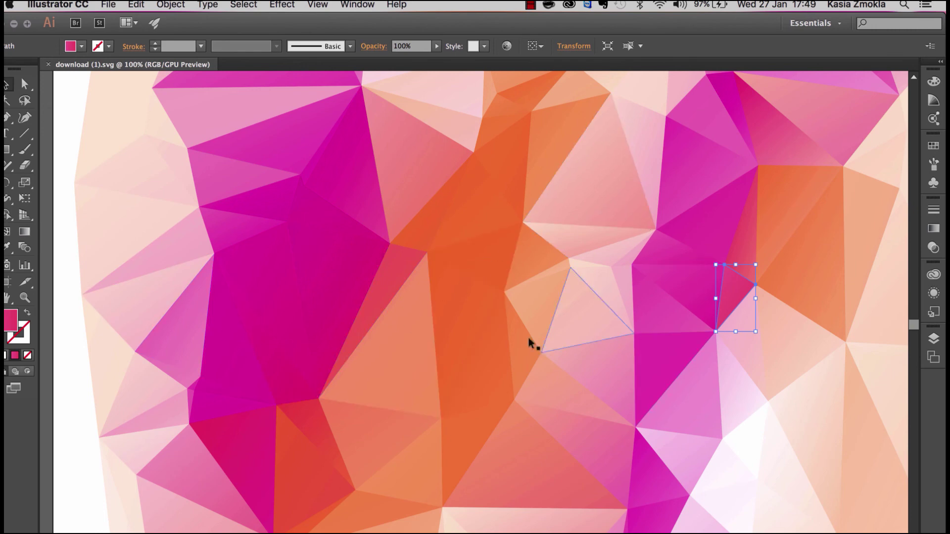
click(82, 458)
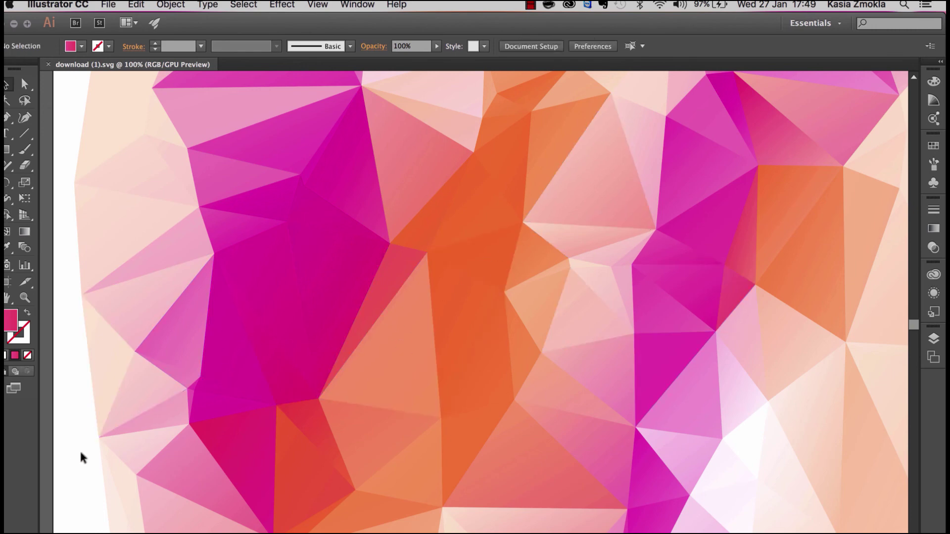
At 50% zoom, float the Layers panel and create Layer 2 above Layer 1.
key(super+minus)
key(super+minus)
key(super+minus)
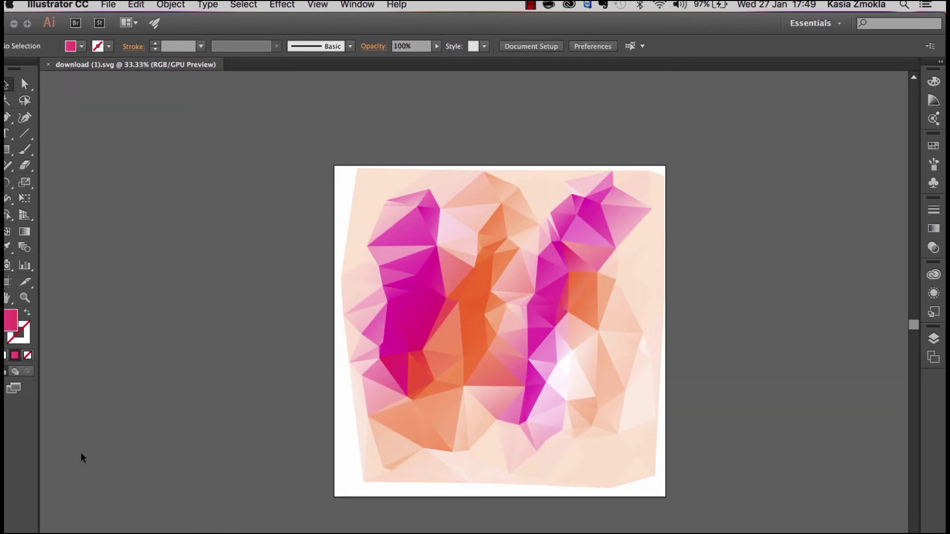
drag(556, 391, 485, 318)
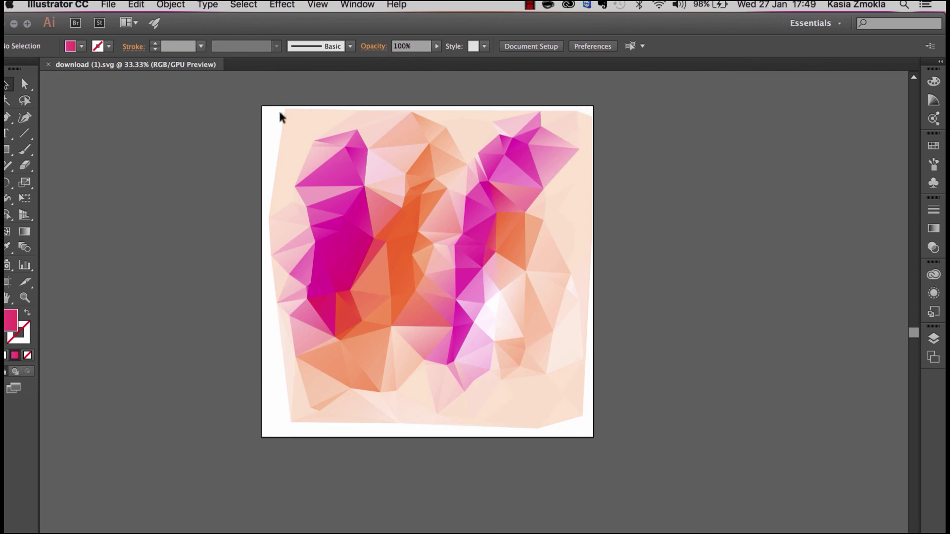
key(super+equal)
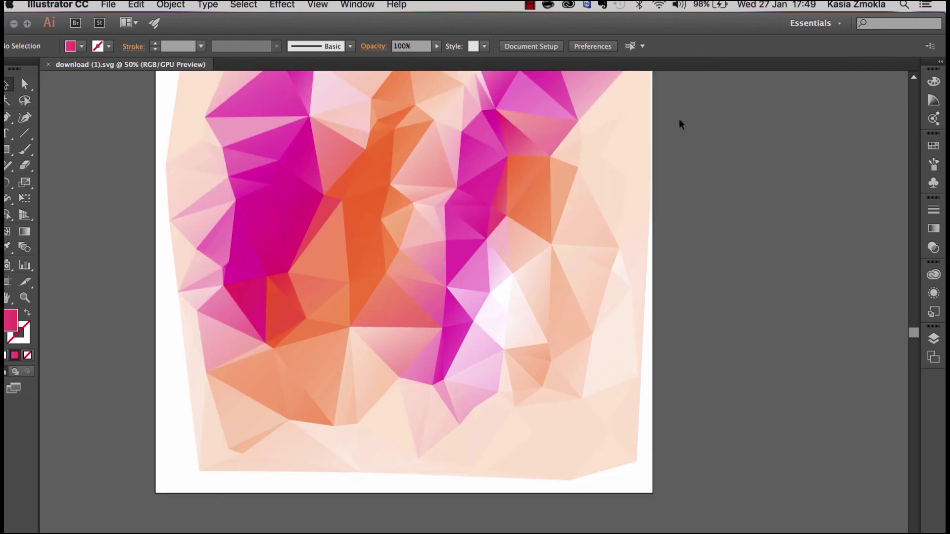
key(F7)
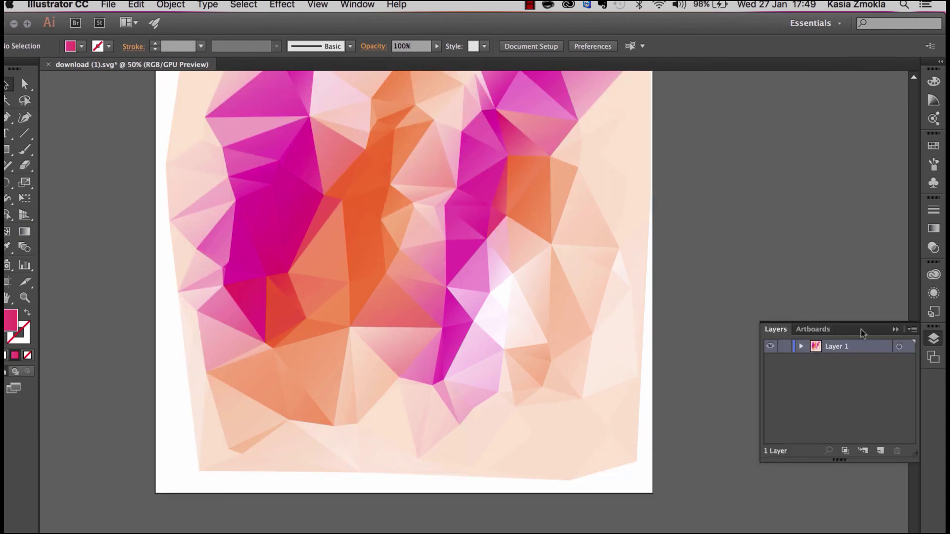
drag(862, 334, 819, 149)
click(846, 229)
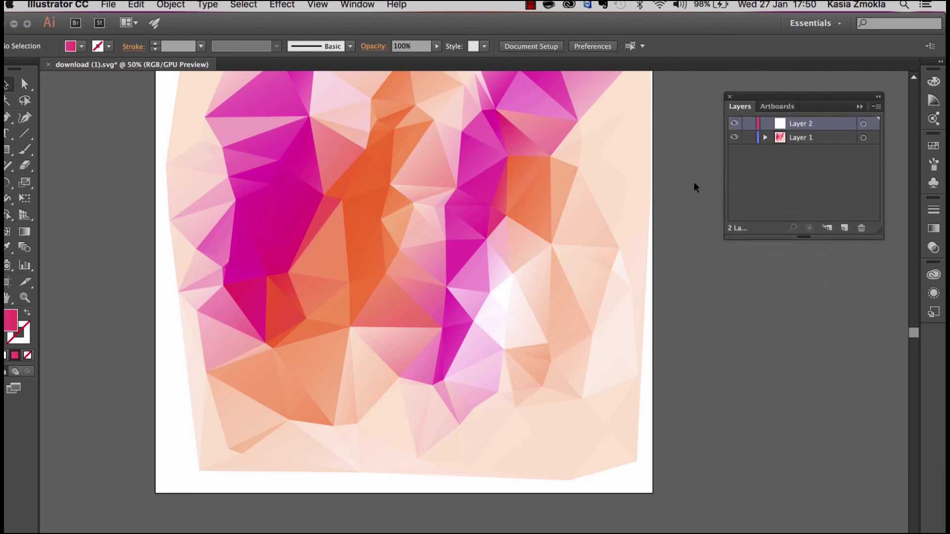
drag(681, 171, 682, 253)
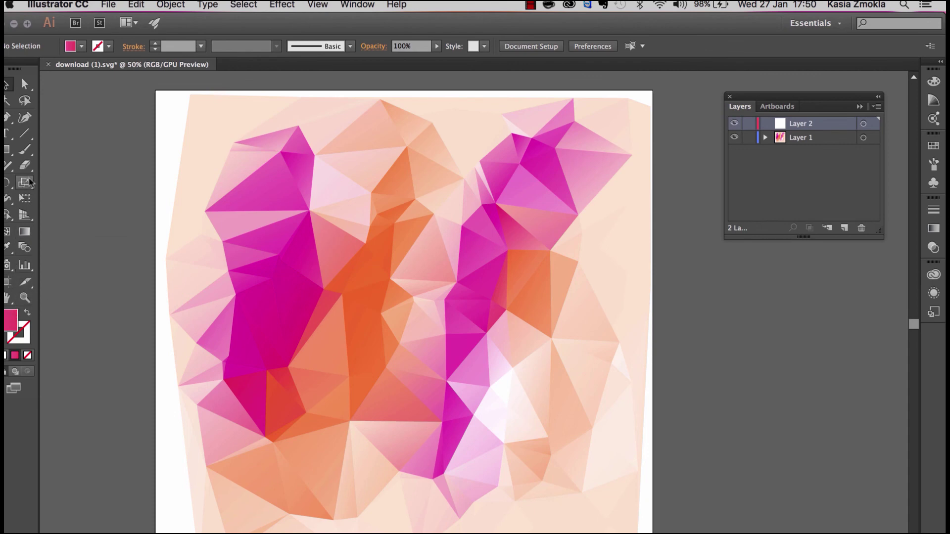
Draw a peach square, sampled from the background, covering the entire artboard.
click(218, 105)
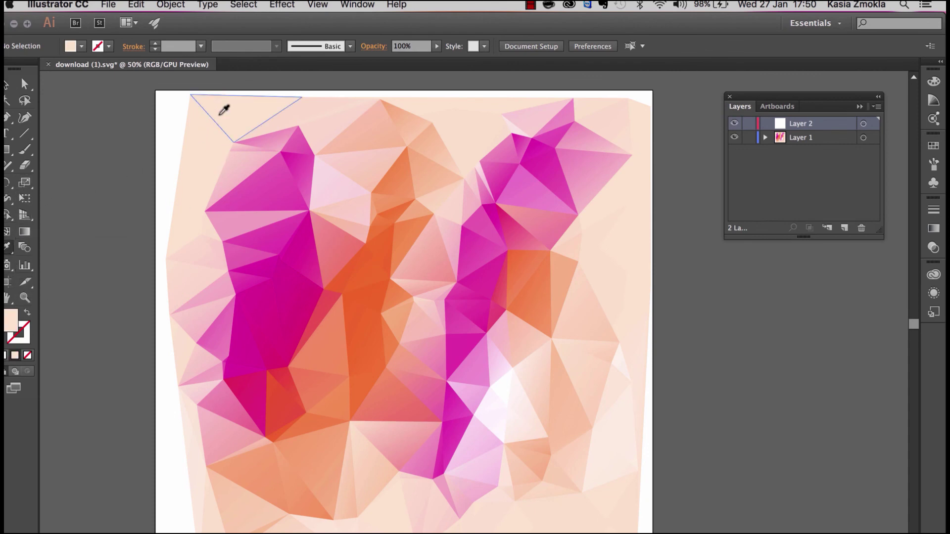
click(10, 151)
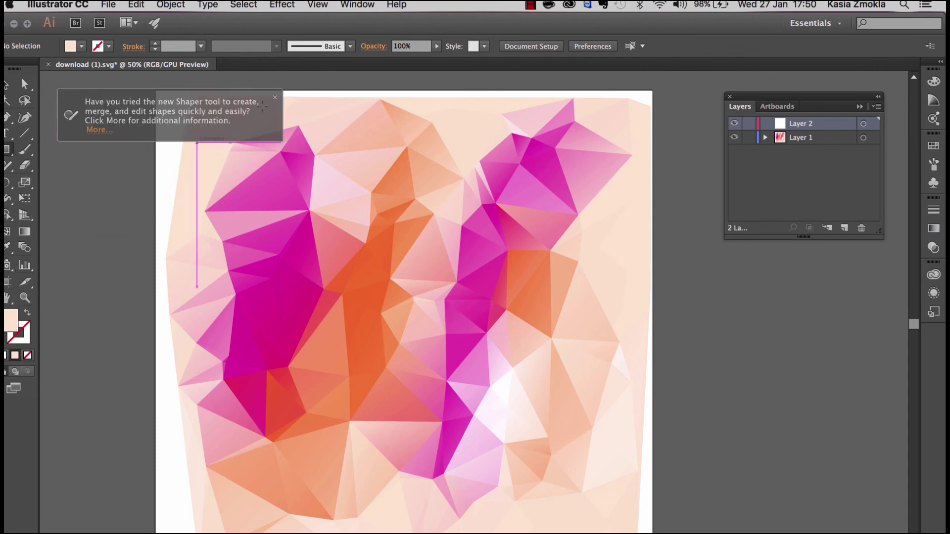
key(super+minus)
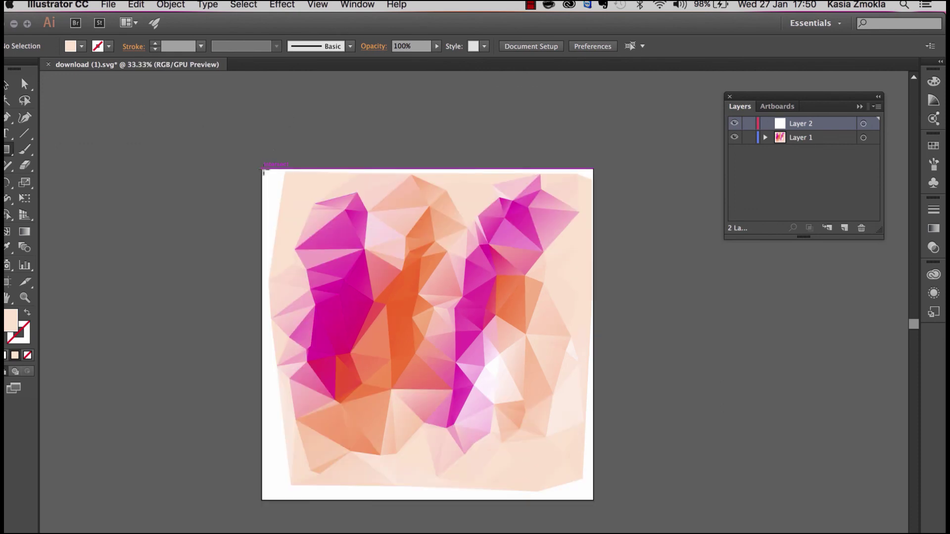
drag(263, 169, 592, 500)
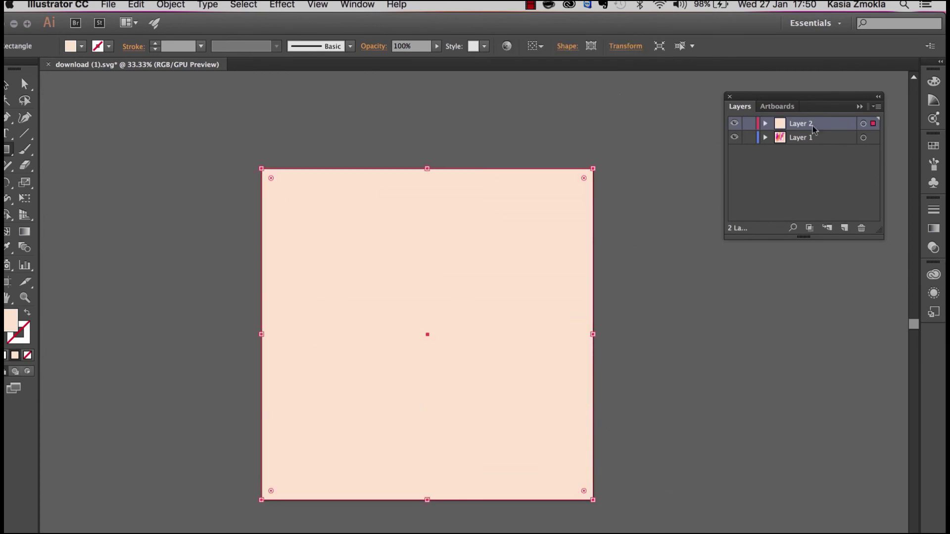
Move Layer 2 below Layer 1 and deselect the peach square.
drag(814, 129, 814, 151)
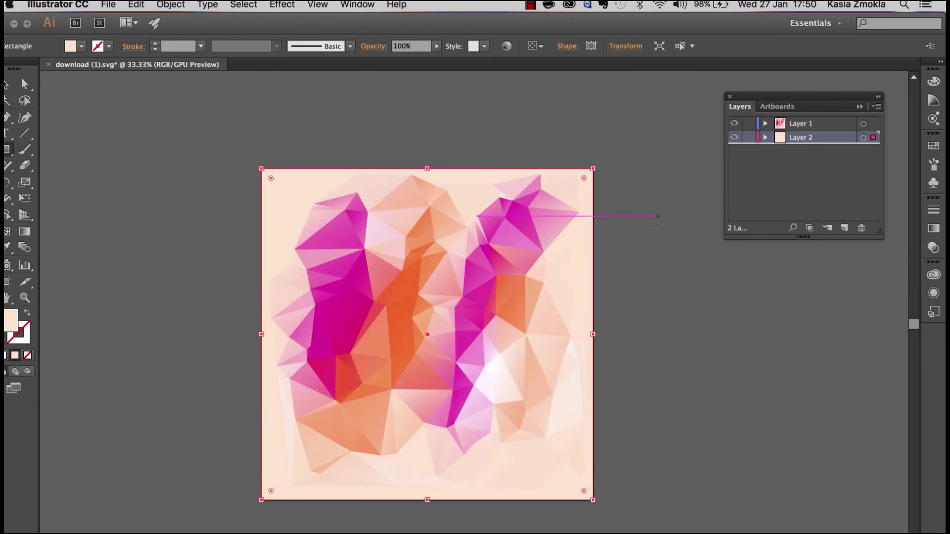
scroll(612, 189, down, 2)
click(612, 189)
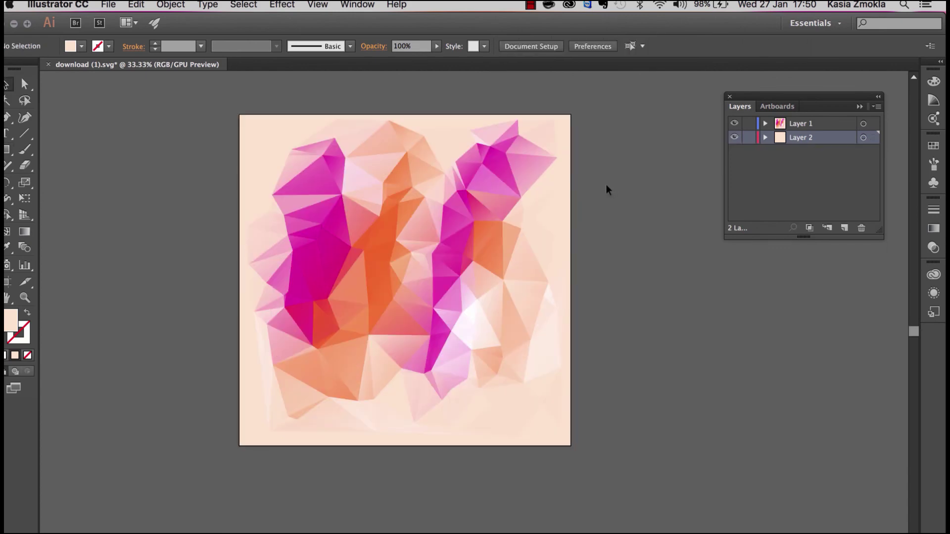
key(super+equal)
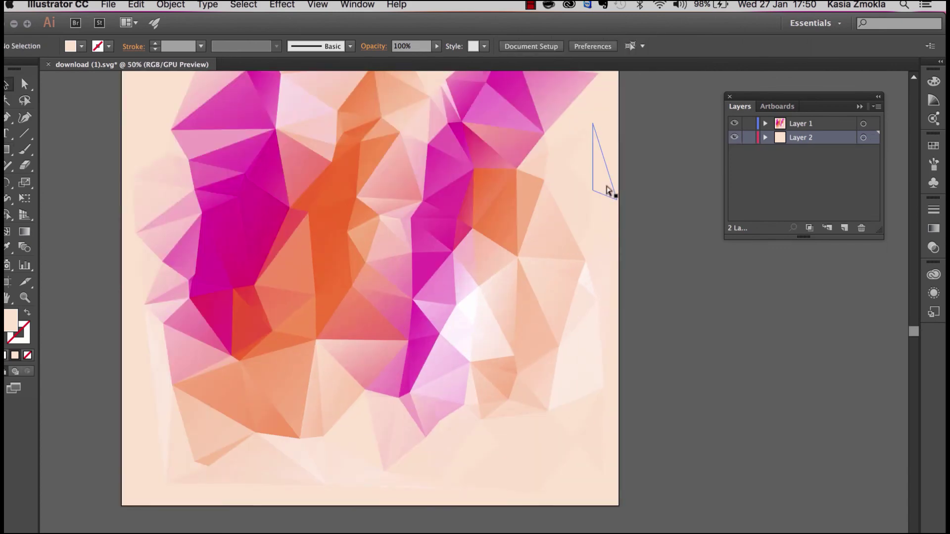
drag(547, 191, 599, 246)
scroll(598, 247, down, 1)
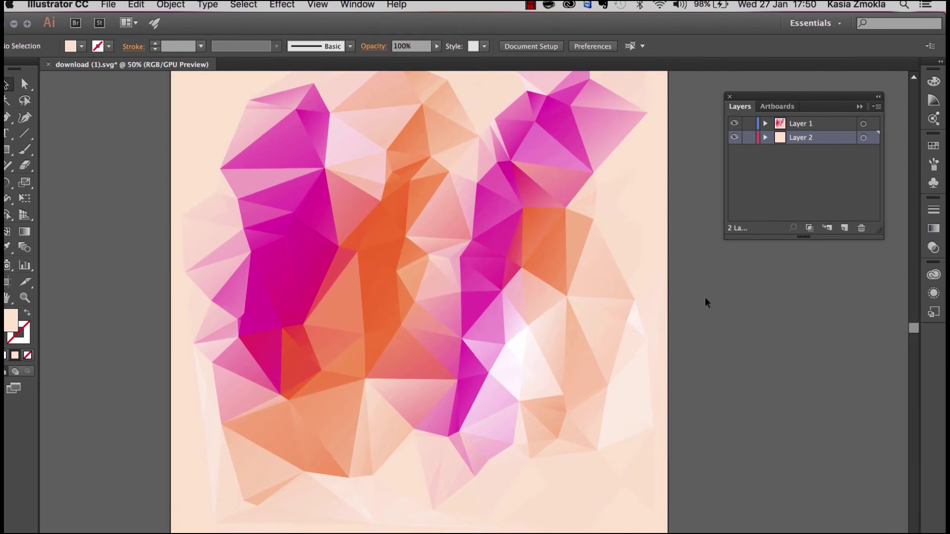
key(super+equal)
key(super+equal)
key(super+equal)
key(super+equal)
key(super+equal)
key(super+equal)
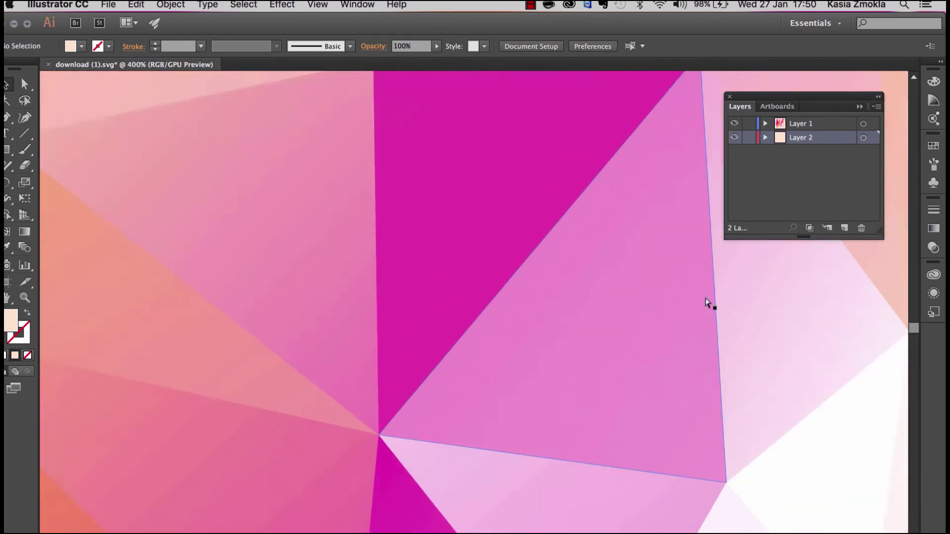
key(super+minus)
key(super+minus)
key(super+minus)
key(super+minus)
key(super+minus)
key(super+minus)
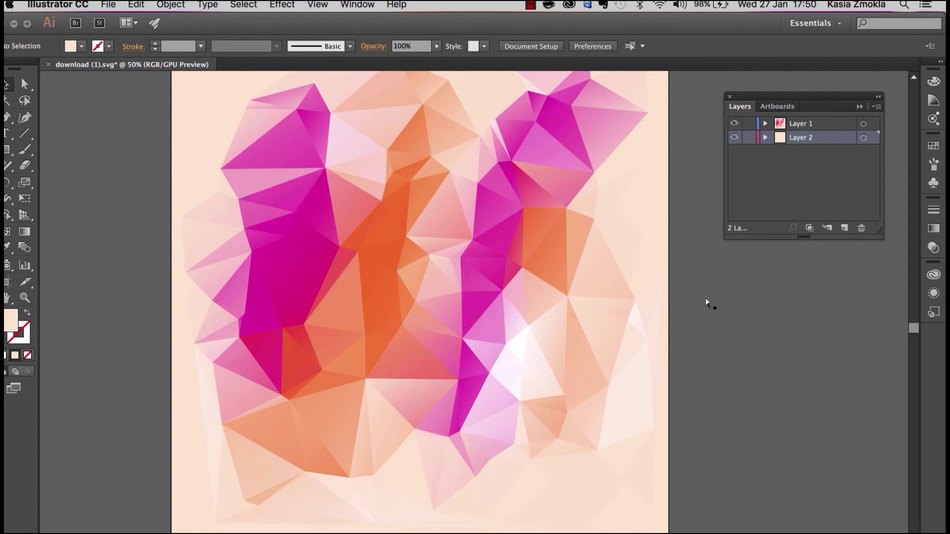
key(super+equal)
key(super+equal)
key(super+equal)
key(super+equal)
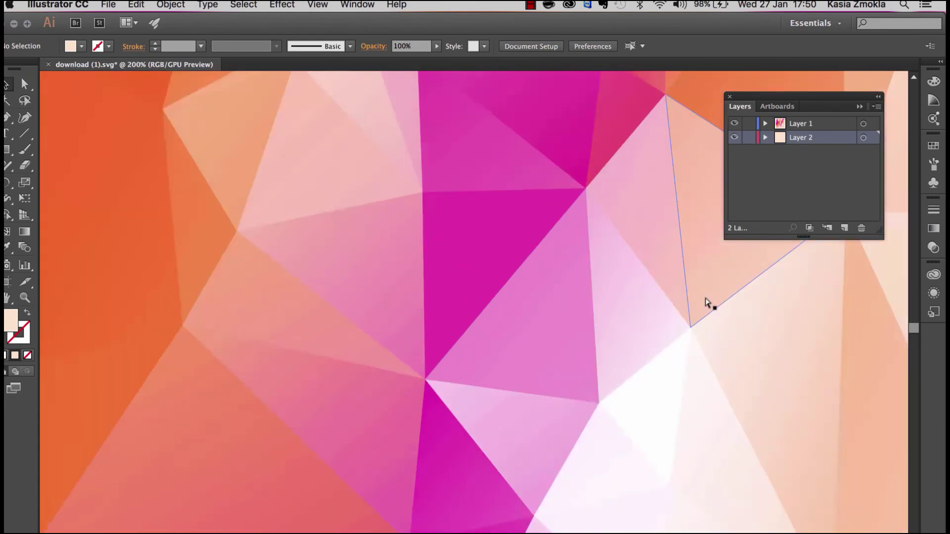
key(super+minus)
key(super+minus)
key(super+minus)
key(super+minus)
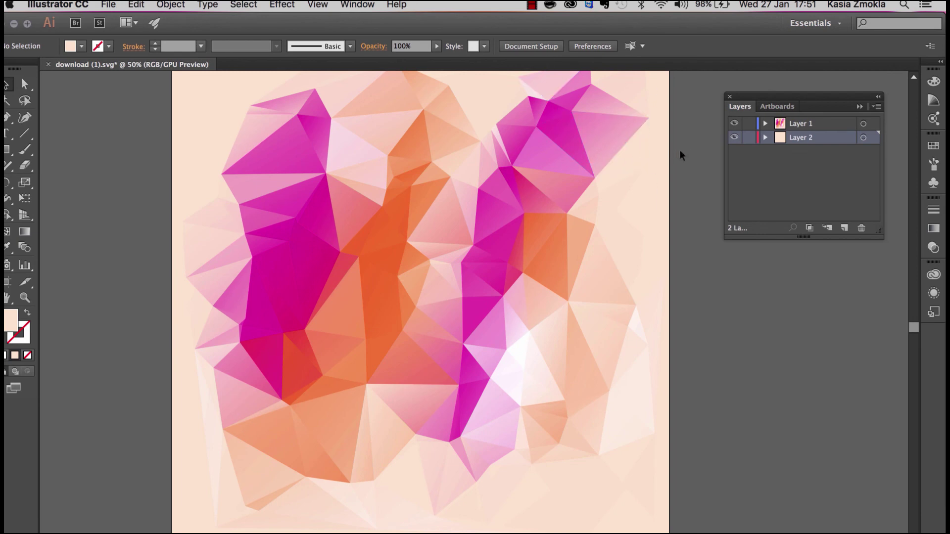
key(super+equal)
key(super+equal)
key(super+equal)
key(super+equal)
key(super+equal)
key(super+equal)
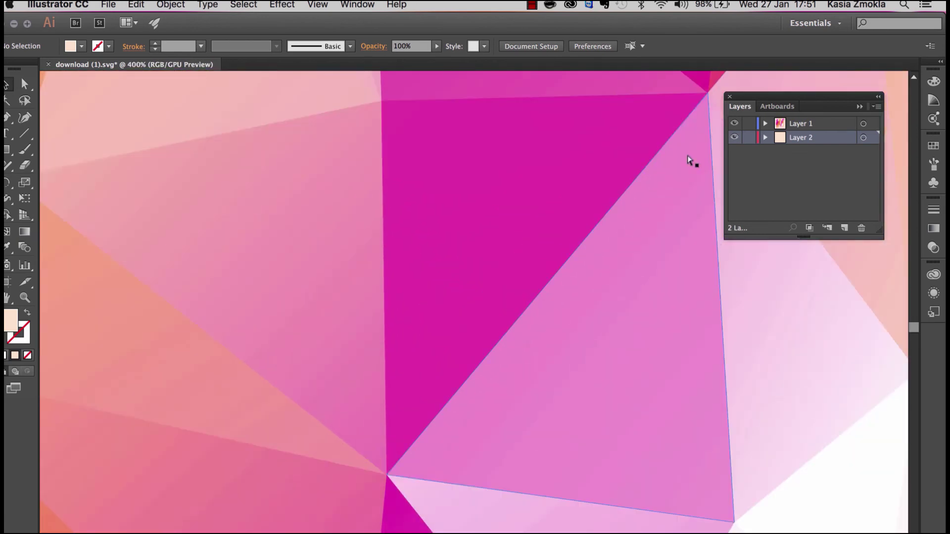
key(super+minus)
key(super+minus)
drag(191, 183, 307, 227)
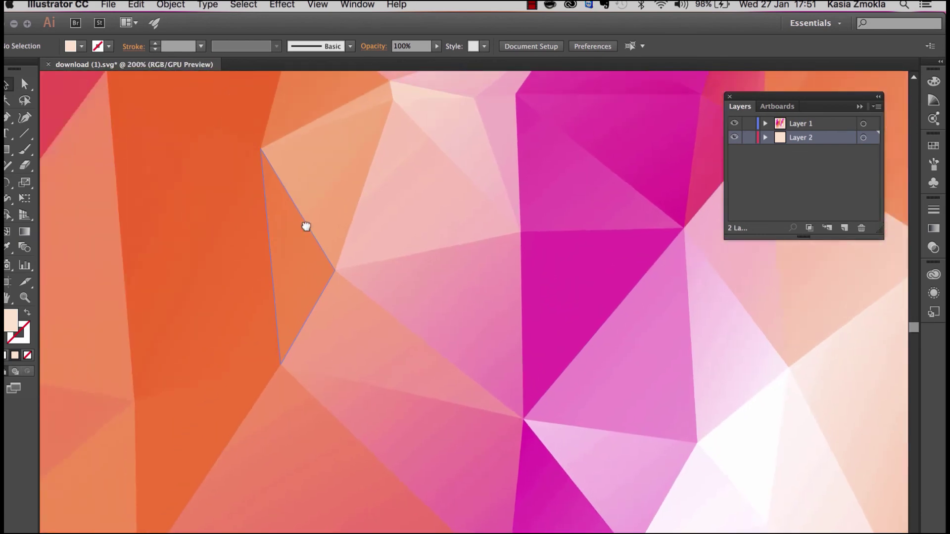
drag(44, 213, 442, 196)
scroll(442, 195, down, 10)
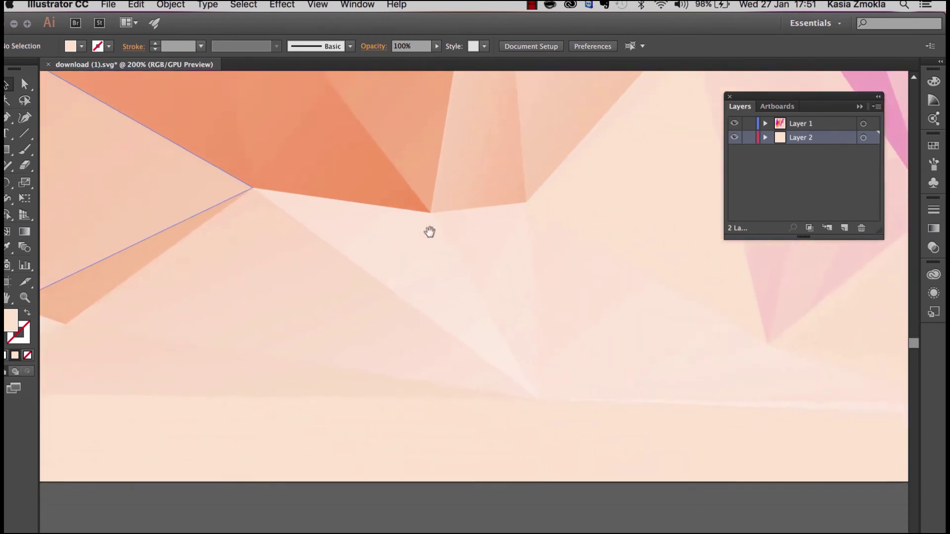
scroll(428, 231, up, 4)
scroll(465, 256, up, 8)
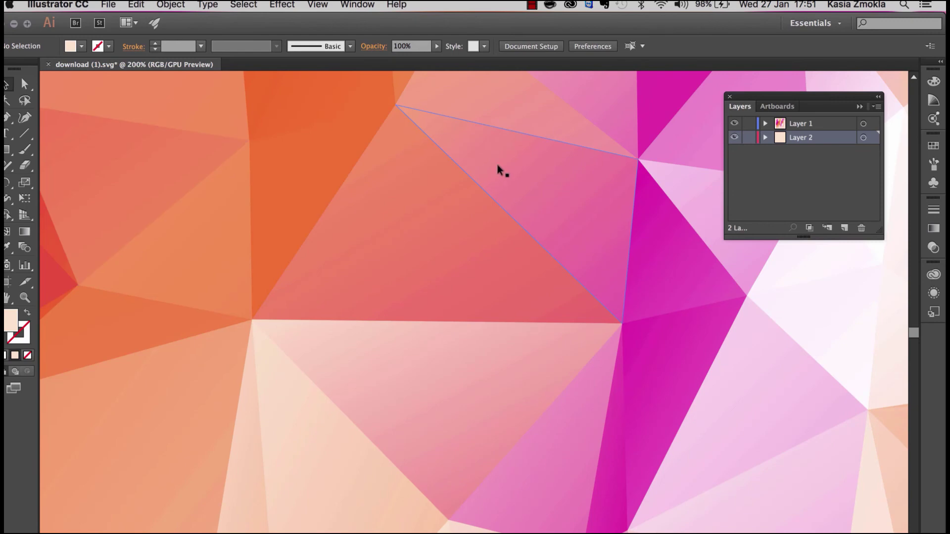